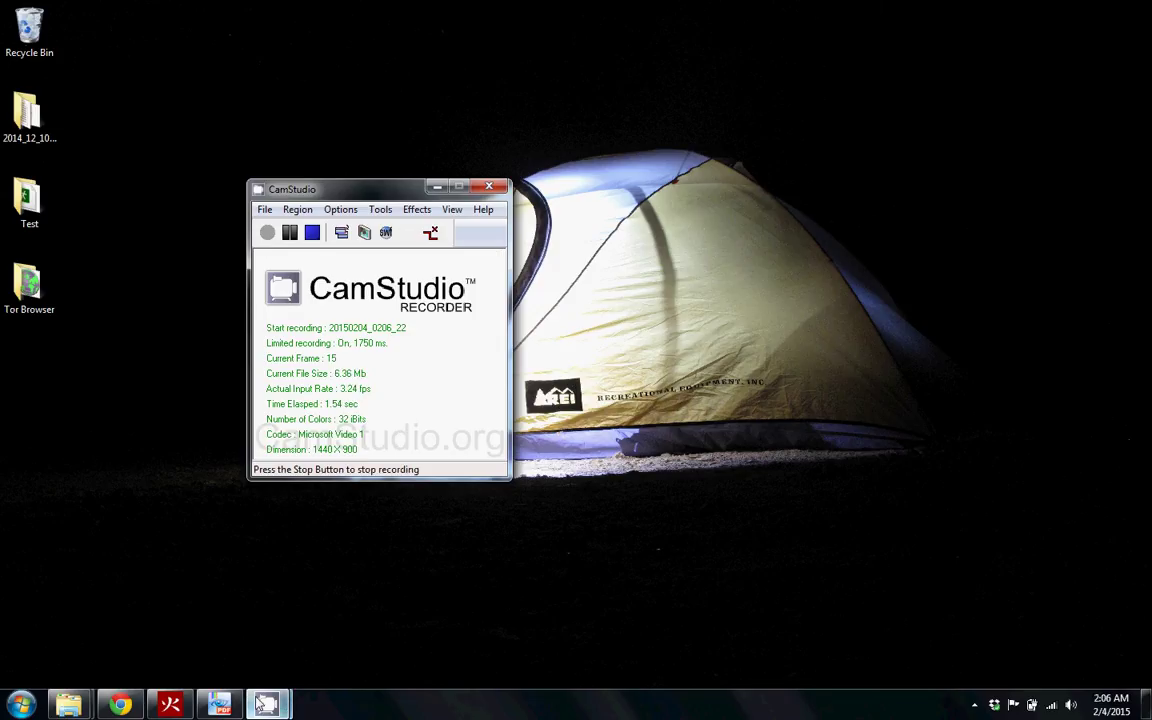
# Bring the PyroSim nightclub model window to the front from the taskbar
pyautogui.click(170, 705)
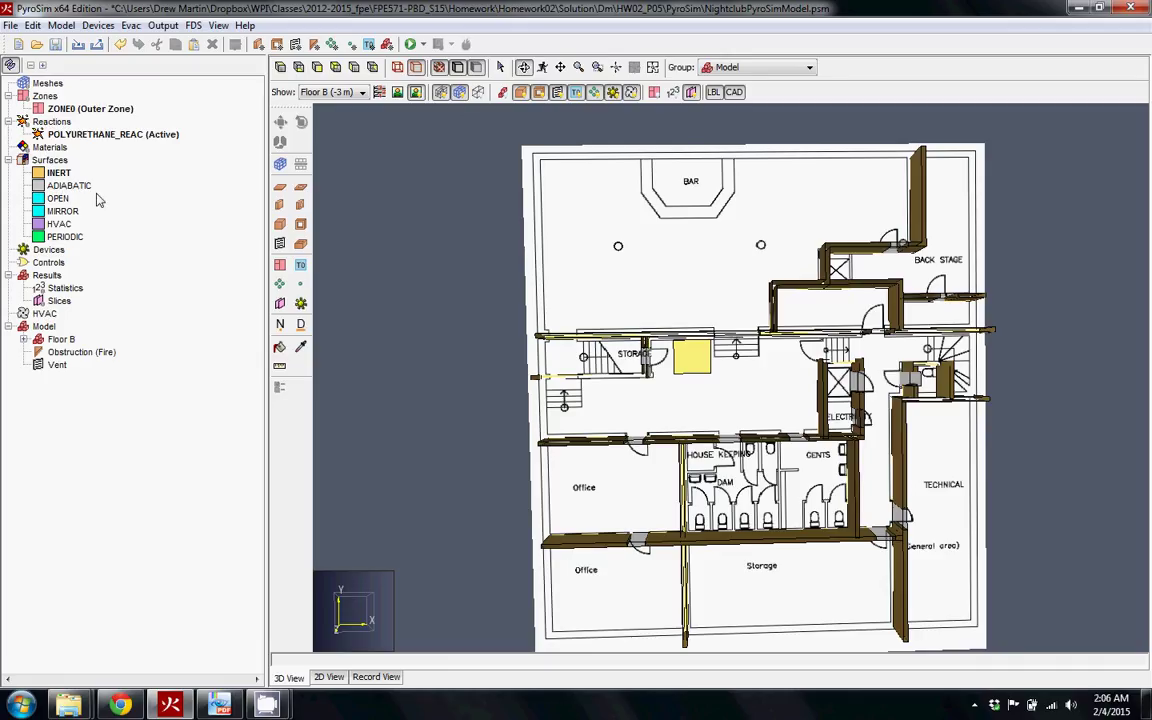
# Open Edit Surfaces from the Surfaces tree entry and move the dialog aside
pyautogui.click(52, 160)
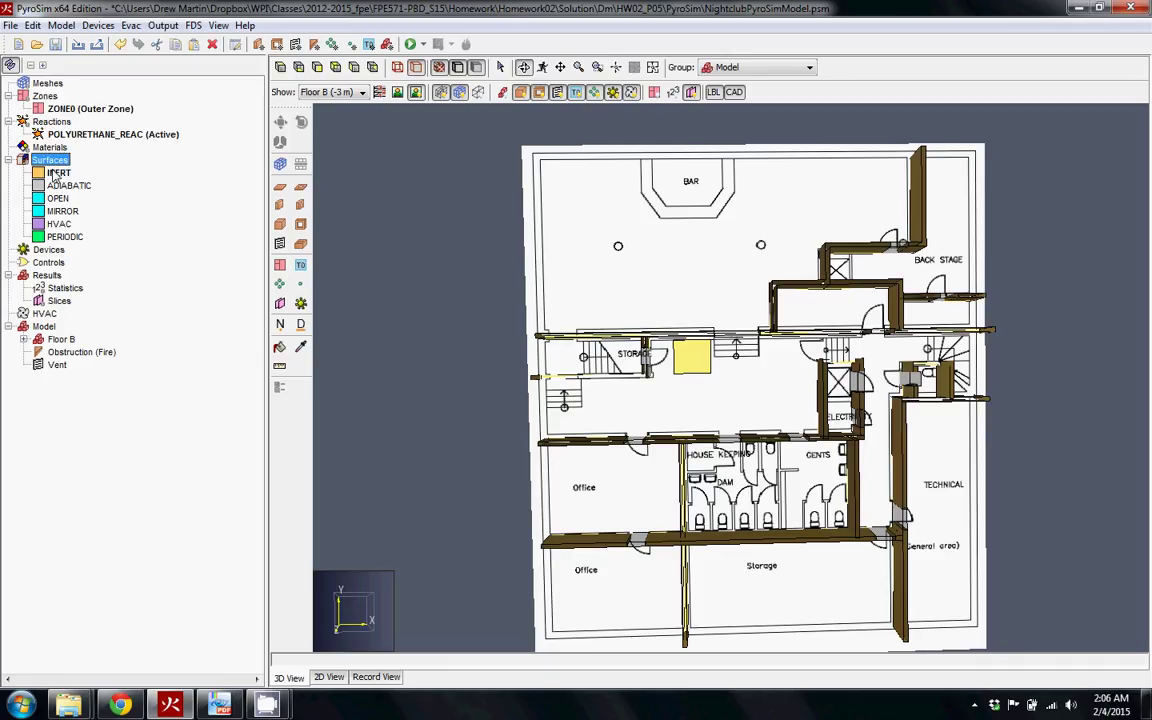
pyautogui.doubleClick(52, 160)
pyautogui.moveTo(489, 101); pyautogui.dragTo(294, 119)
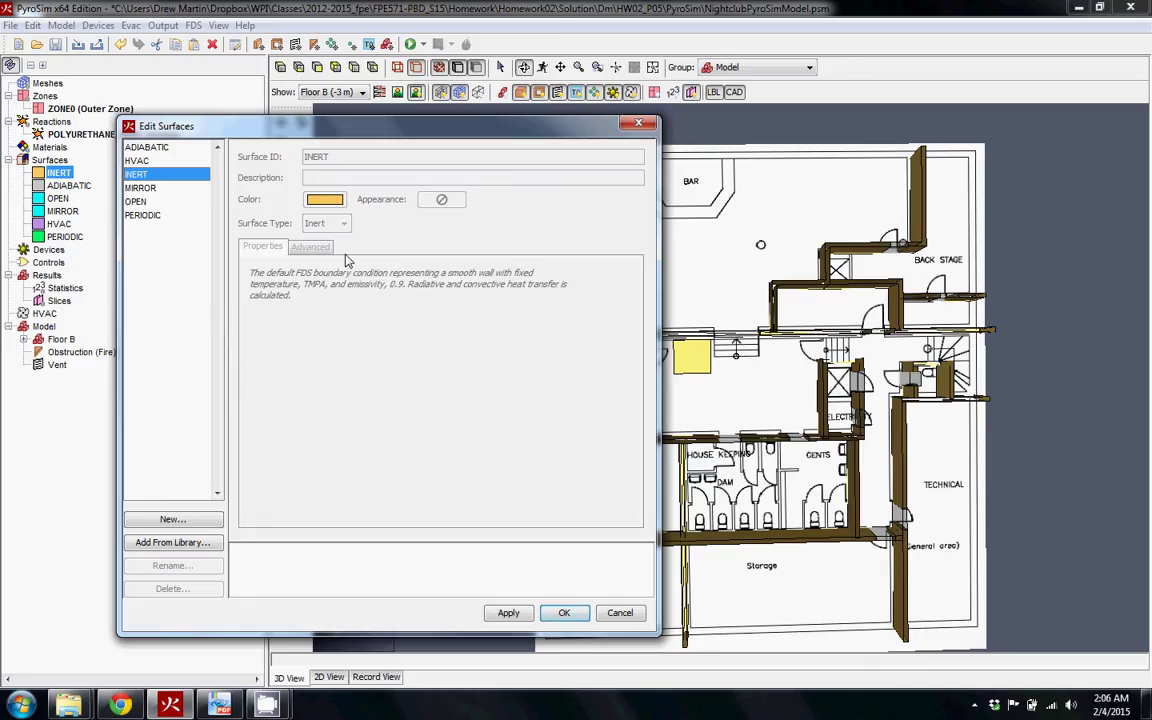
# Create a new Burner-type surface named '2MW Fire'
pyautogui.click(180, 520)
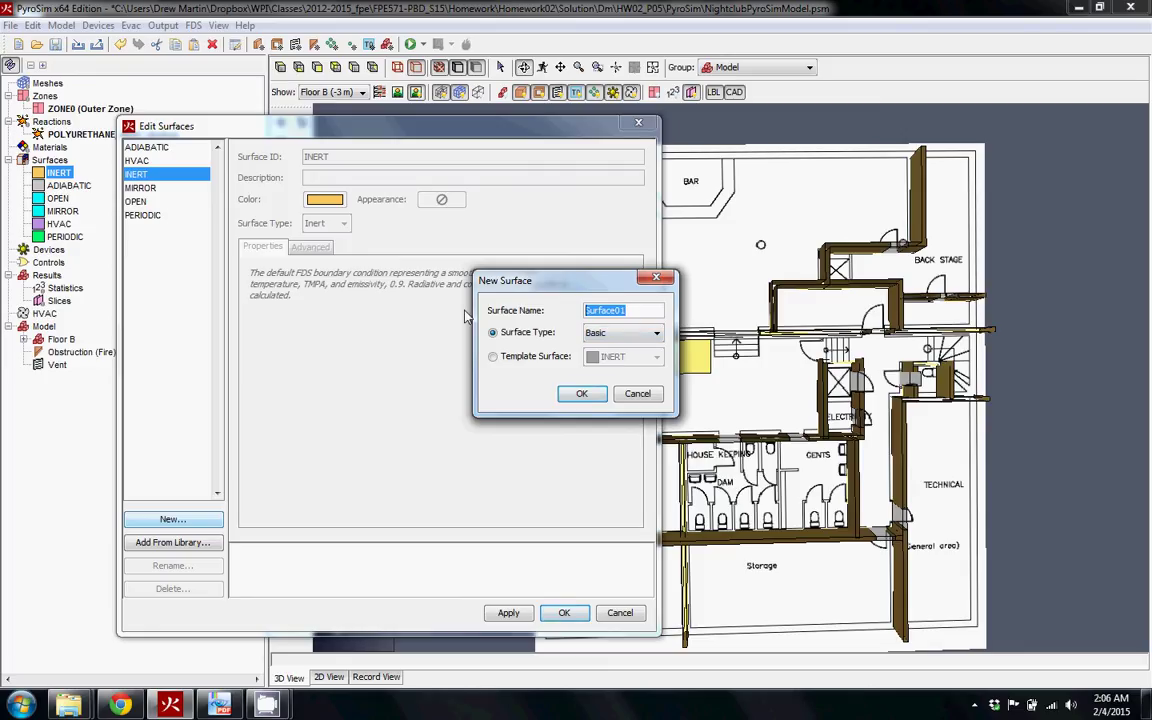
pyautogui.write('2MW Fire')
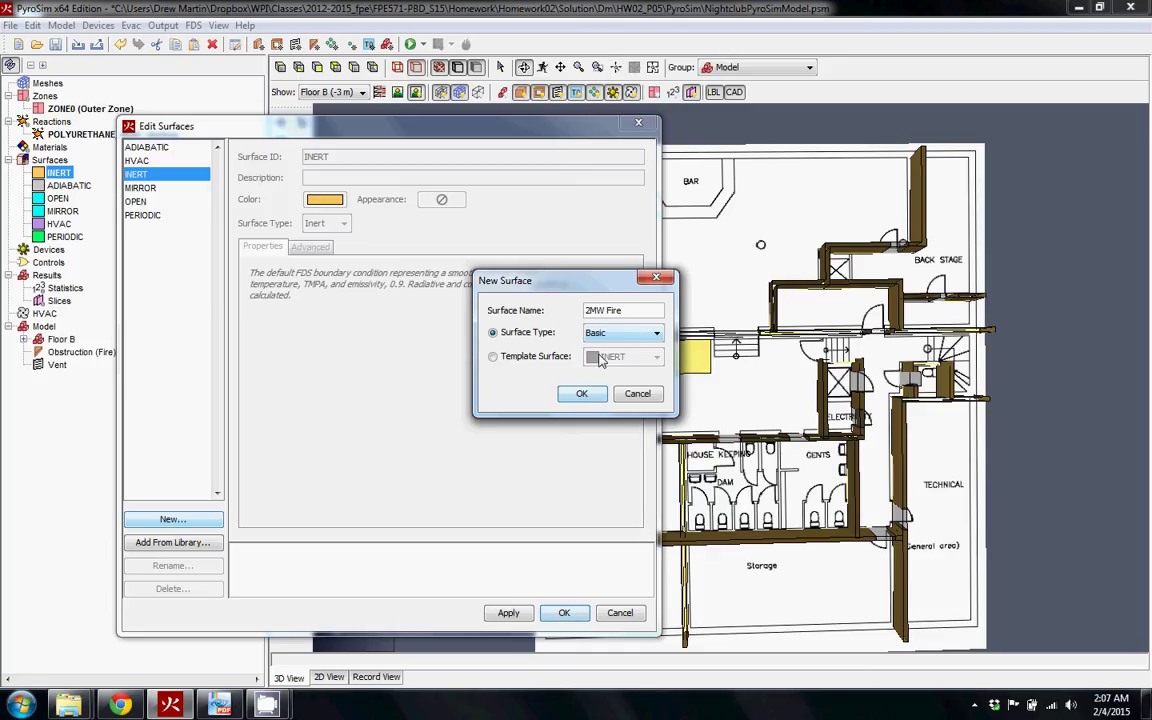
pyautogui.click(618, 333)
pyautogui.click(606, 364)
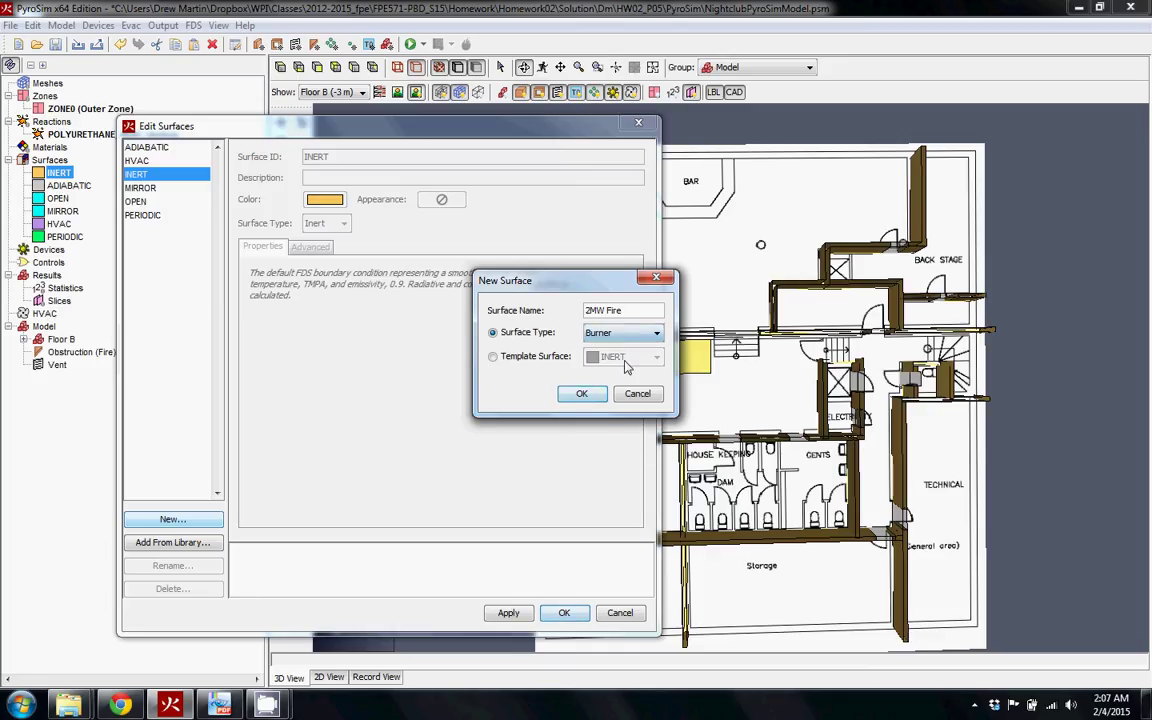
pyautogui.click(582, 394)
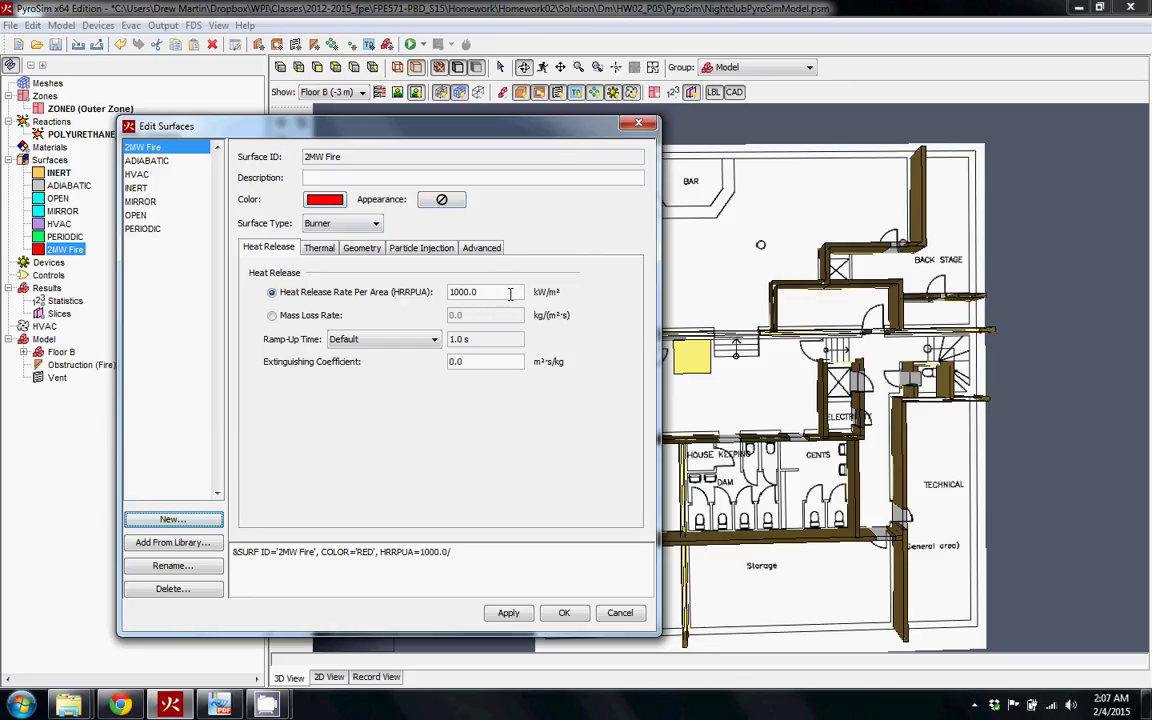
pyautogui.click(450, 200)
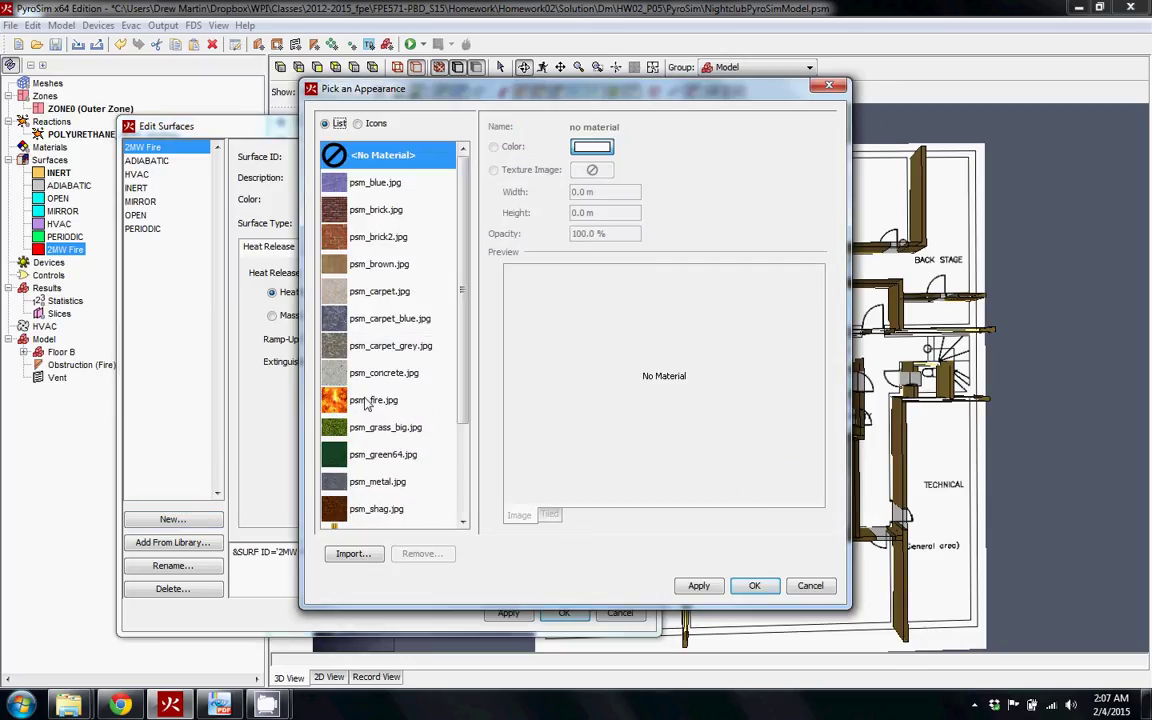
pyautogui.click(368, 400)
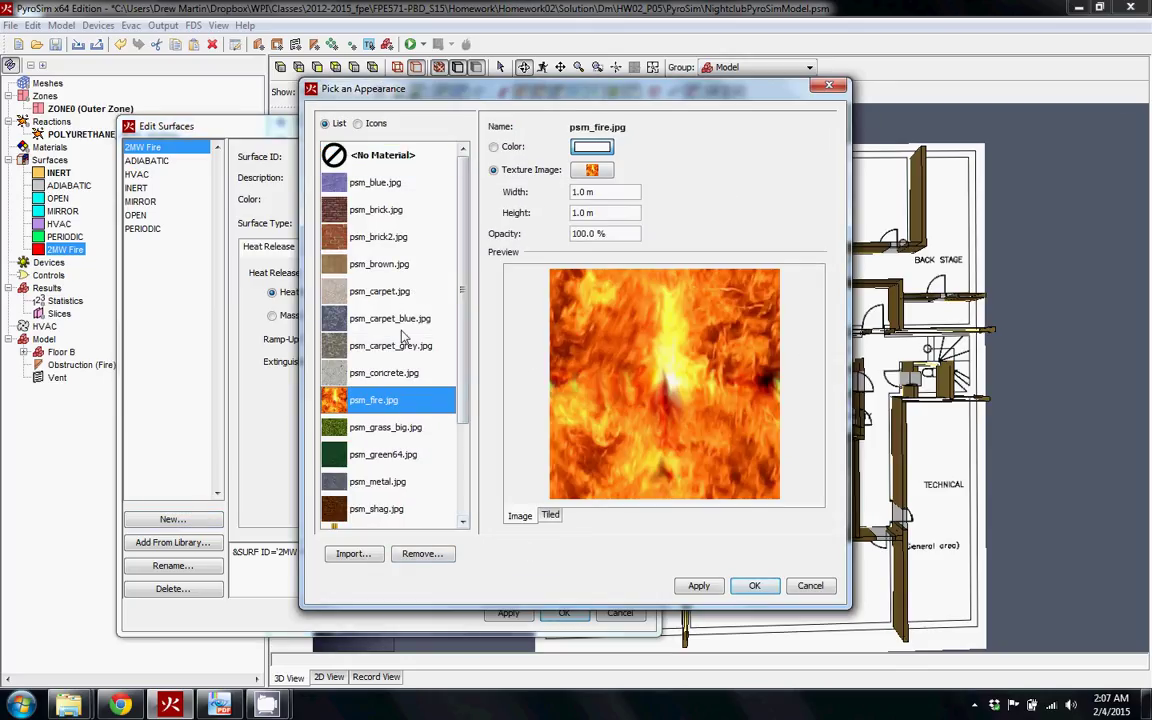
pyautogui.scroll(-3, 458, 224)
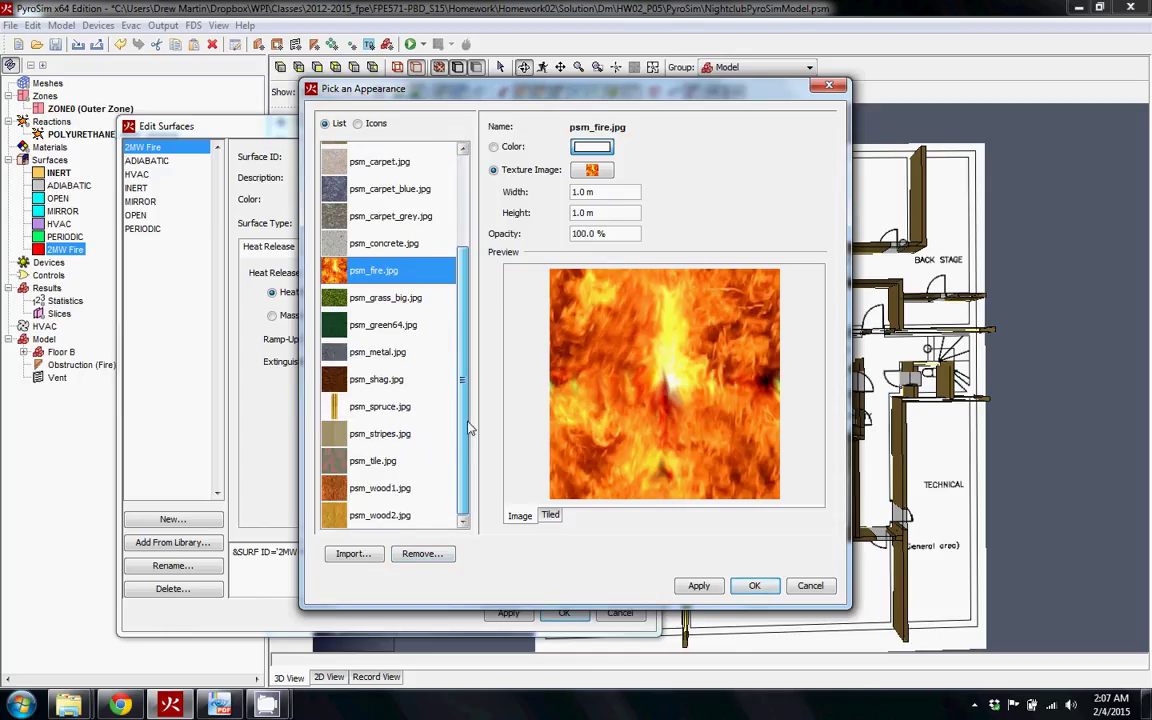
pyautogui.scroll(3, 459, 224)
pyautogui.scroll(-3, 458, 224)
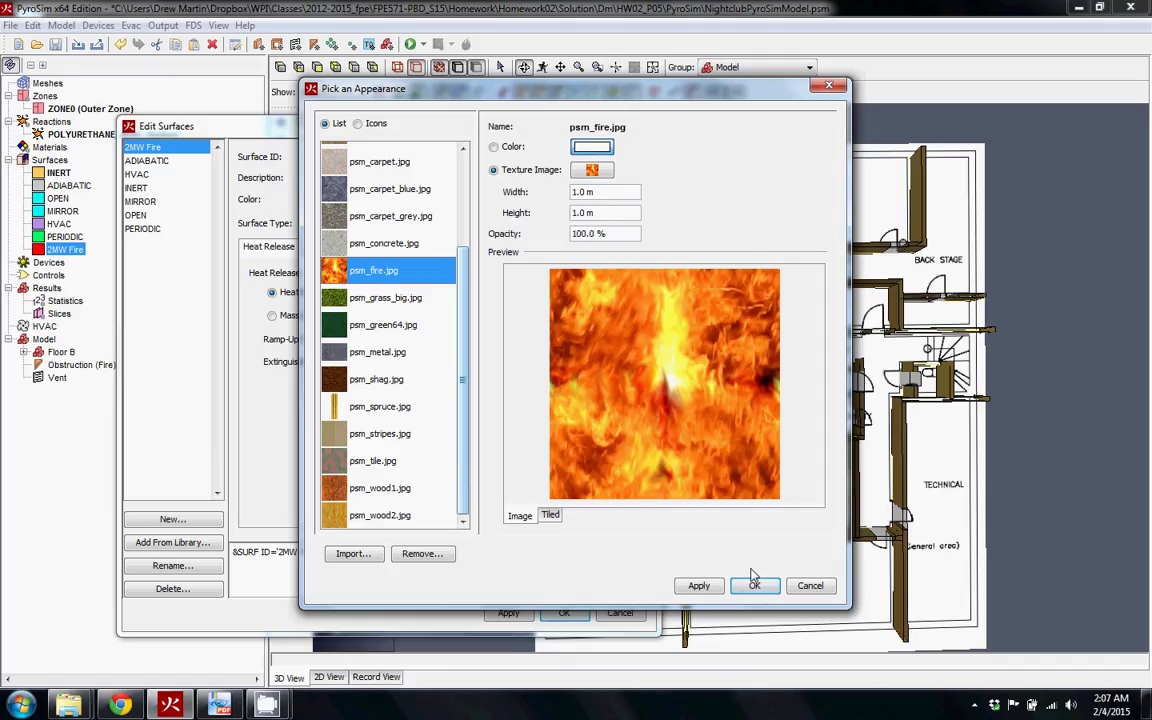
pyautogui.click(811, 587)
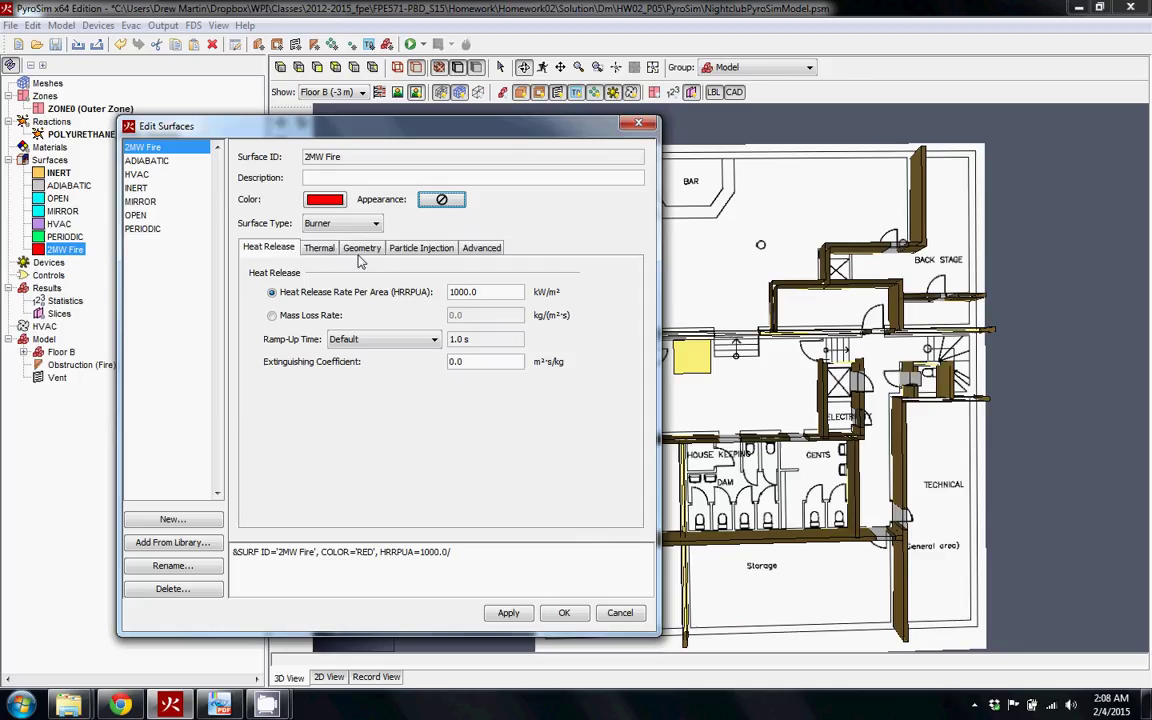
pyautogui.click(320, 157)
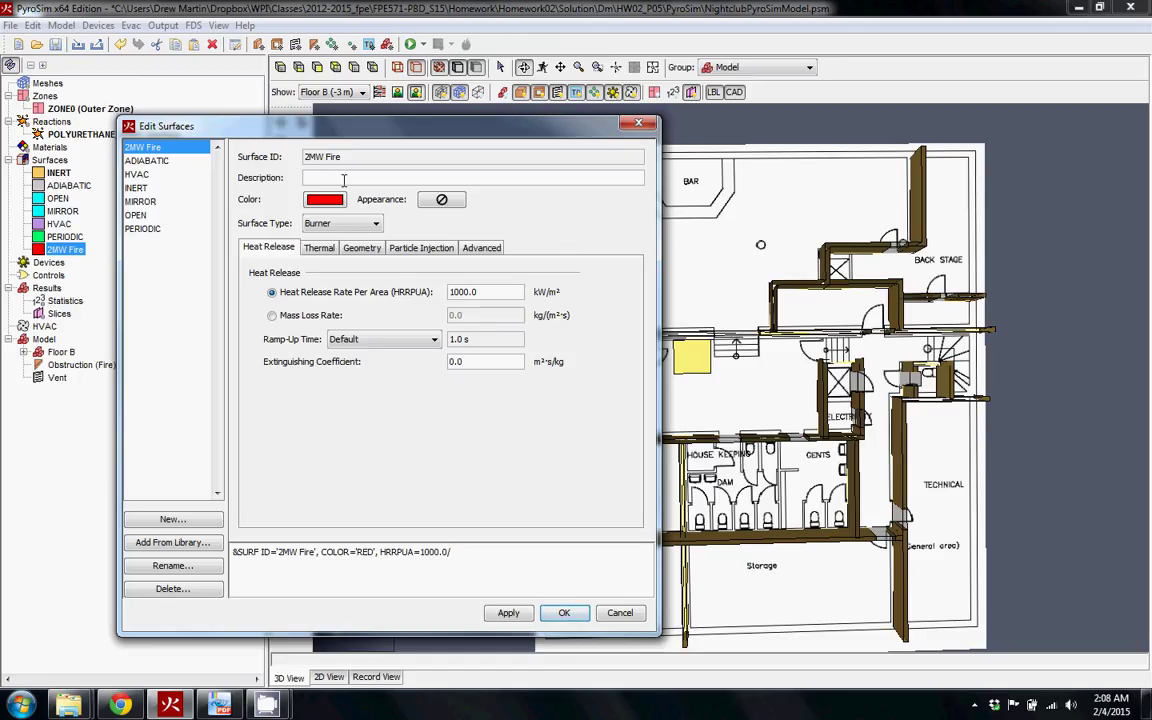
pyautogui.moveTo(350, 157); pyautogui.dragTo(304, 158)
pyautogui.click(302, 153)
pyautogui.moveTo(350, 142); pyautogui.dragTo(308, 147)
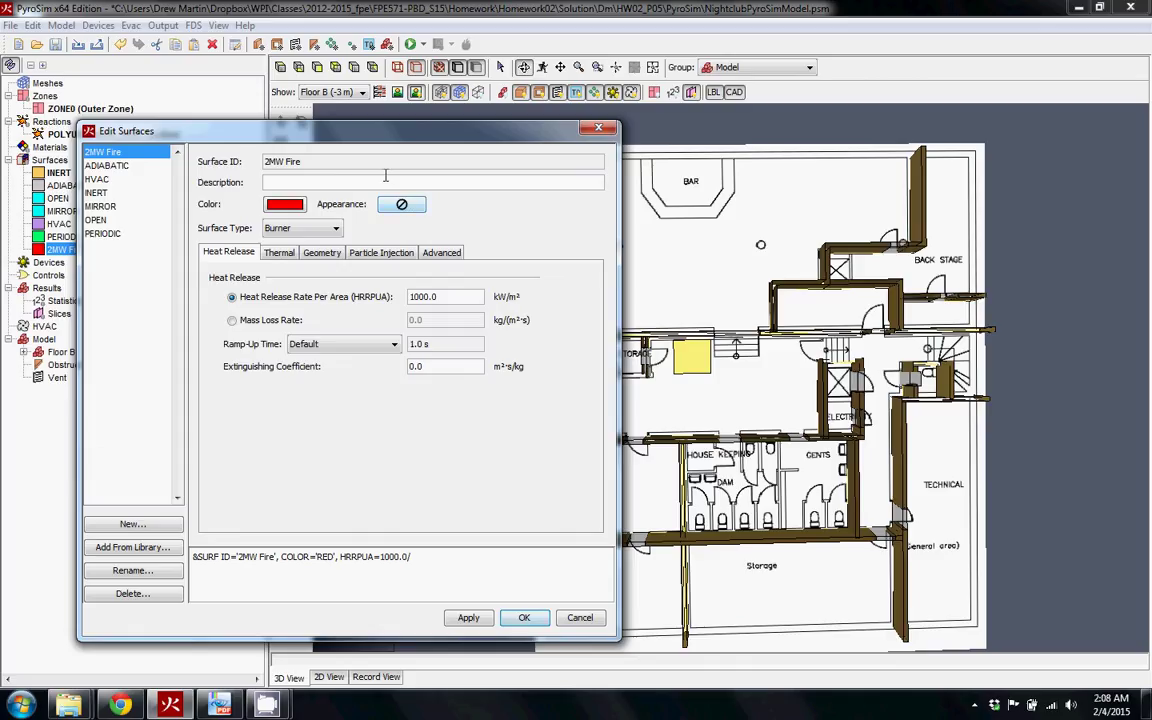
# Set the 2MW Fire ramp-up to a t² curve with a 60 s ramp time
pyautogui.click(376, 345)
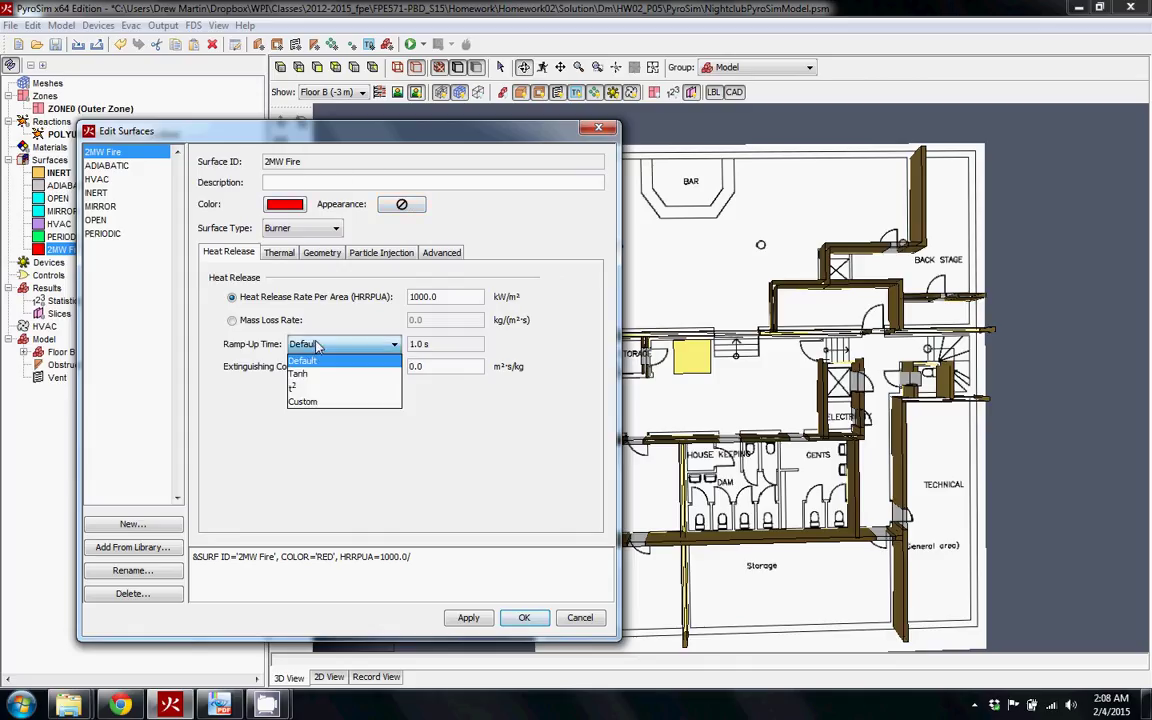
pyautogui.click(347, 318)
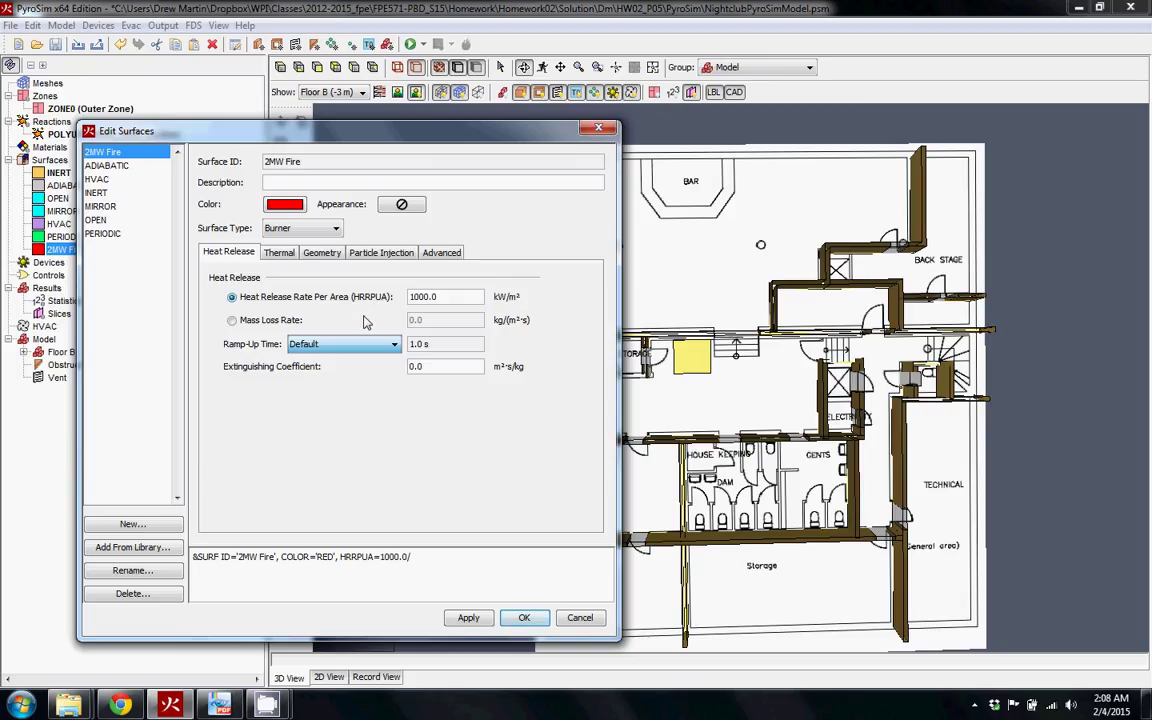
pyautogui.click(337, 350)
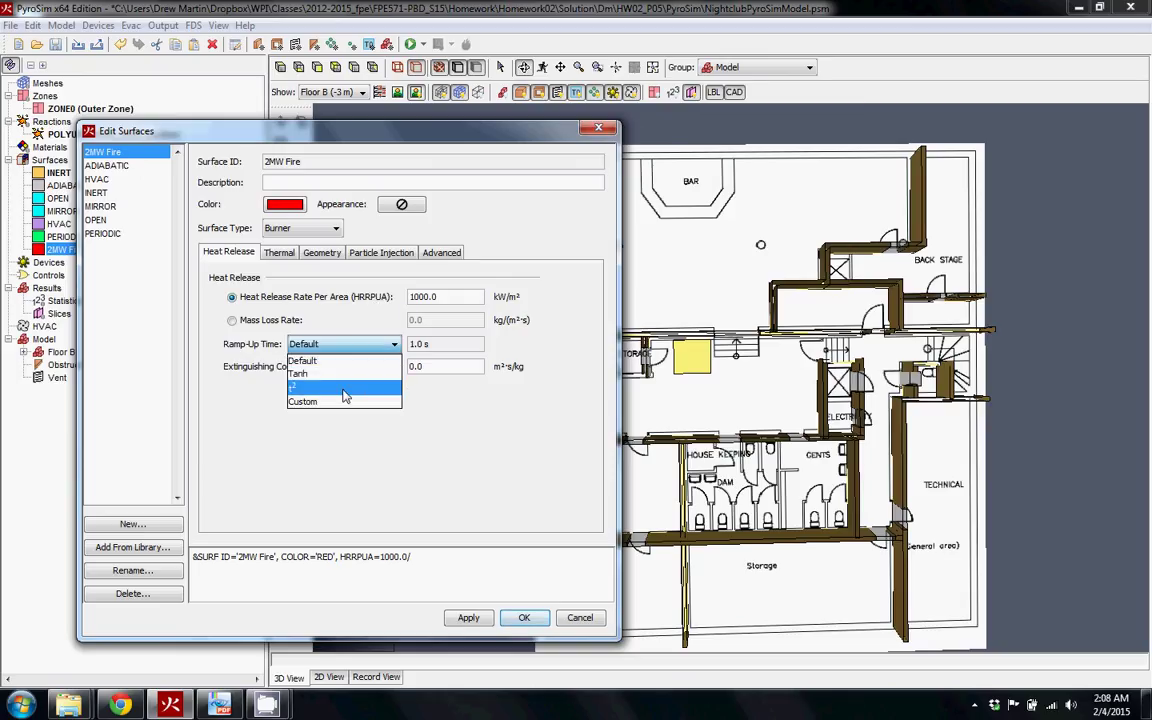
pyautogui.click(321, 388)
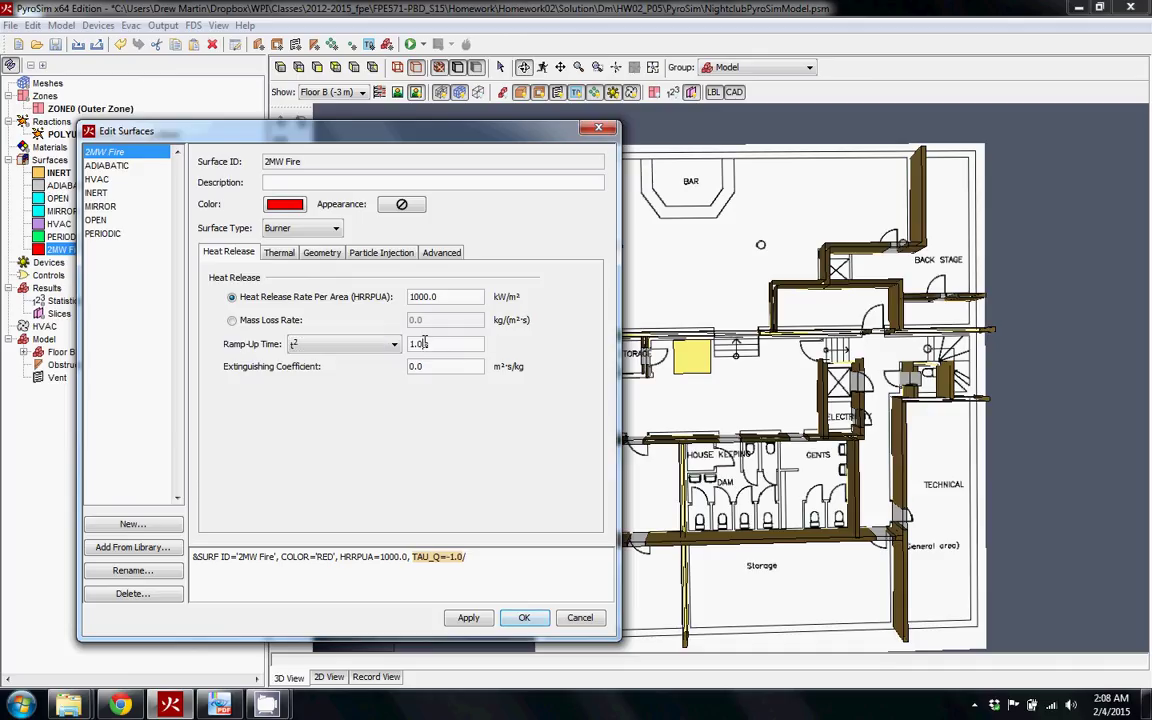
pyautogui.write('60')
# Save the surface edits and show the fire vent's geometry bounds beside the spreadsheet
pyautogui.click(543, 620)
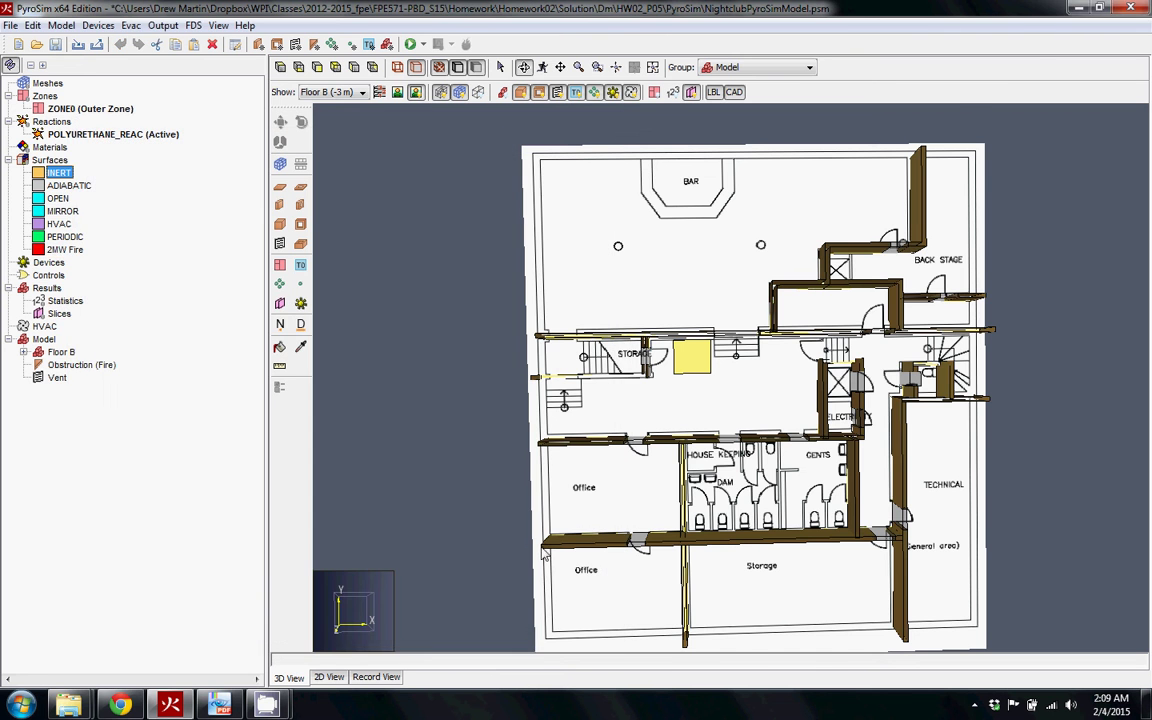
pyautogui.moveTo(665, 7); pyautogui.dragTo(795, 30)
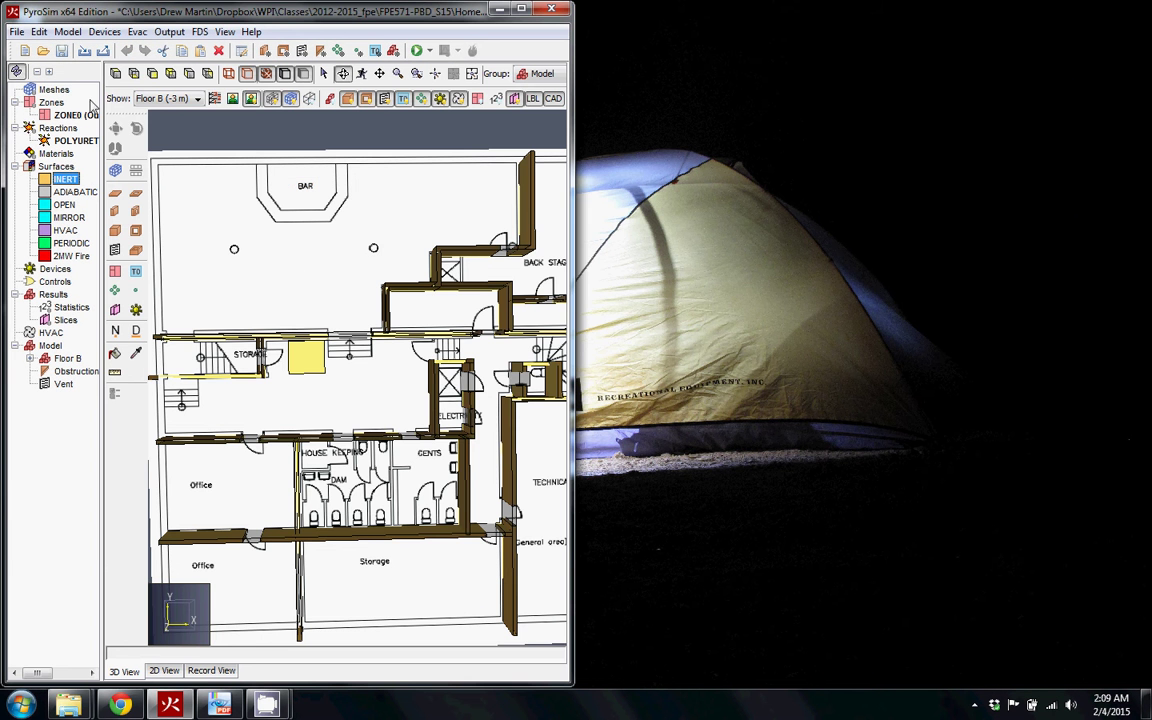
pyautogui.doubleClick(319, 366)
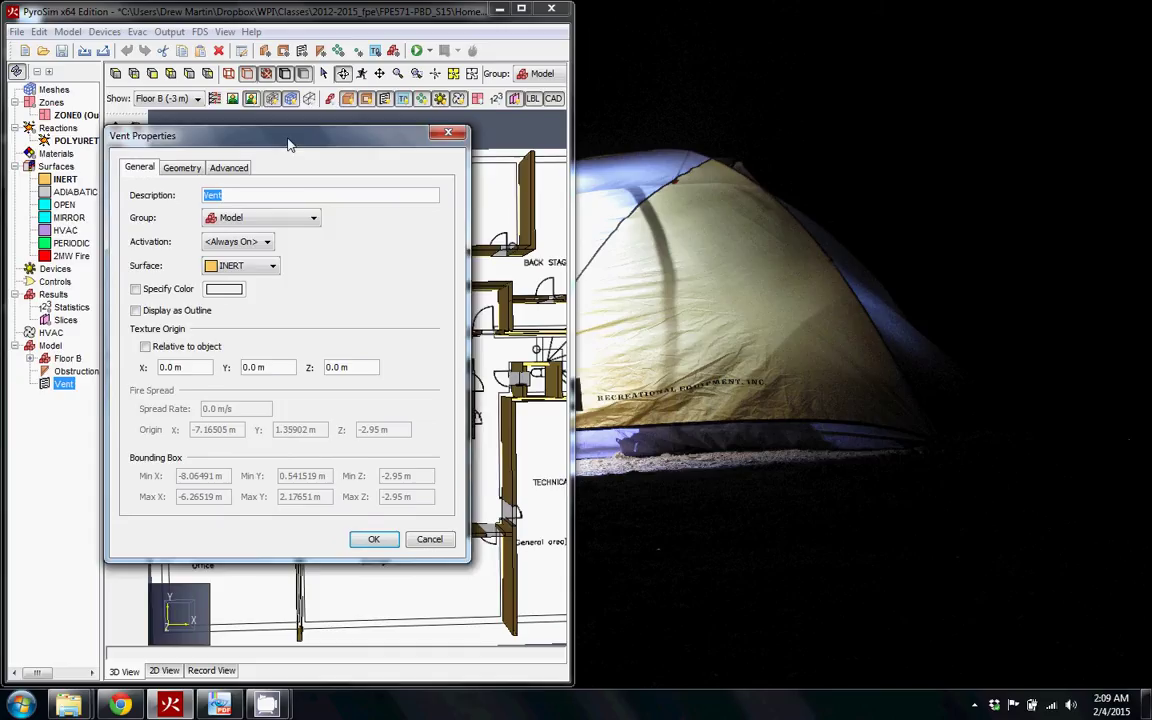
pyautogui.moveTo(288, 138); pyautogui.dragTo(212, 117)
pyautogui.click(136, 149)
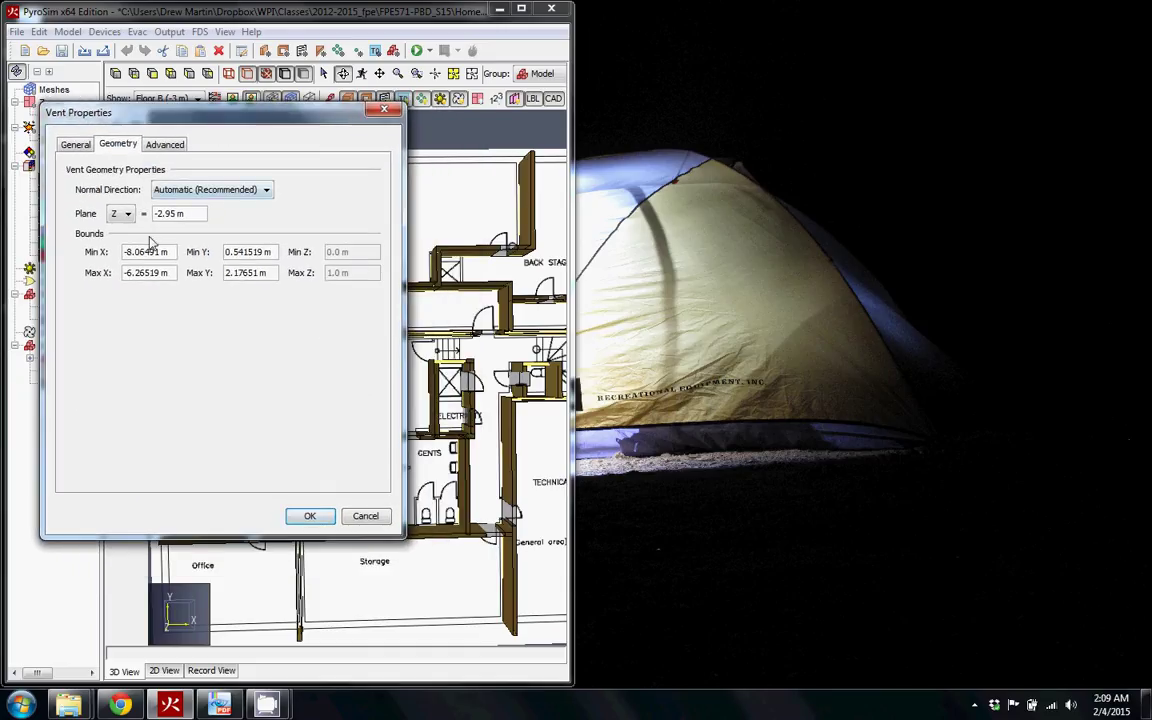
pyautogui.click(120, 706)
# Enter the vent height in B2 as (Max X − Min X), giving 1.79972
pyautogui.moveTo(804, 14); pyautogui.dragTo(893, 82)
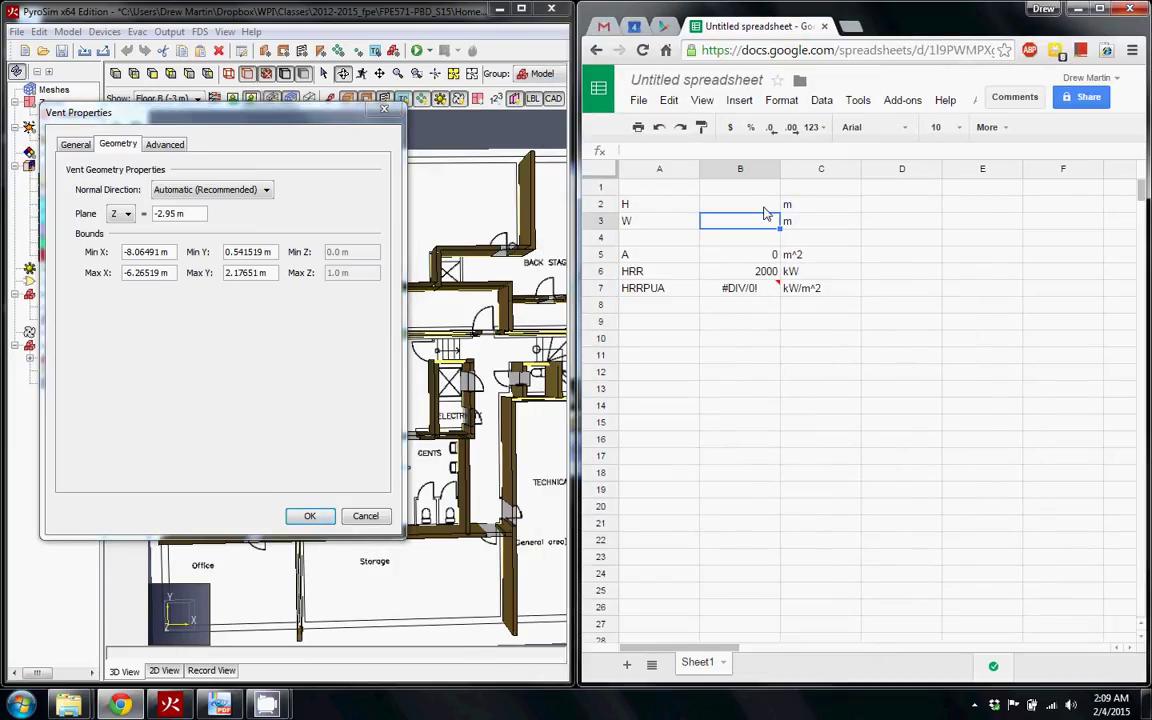
pyautogui.click(748, 205)
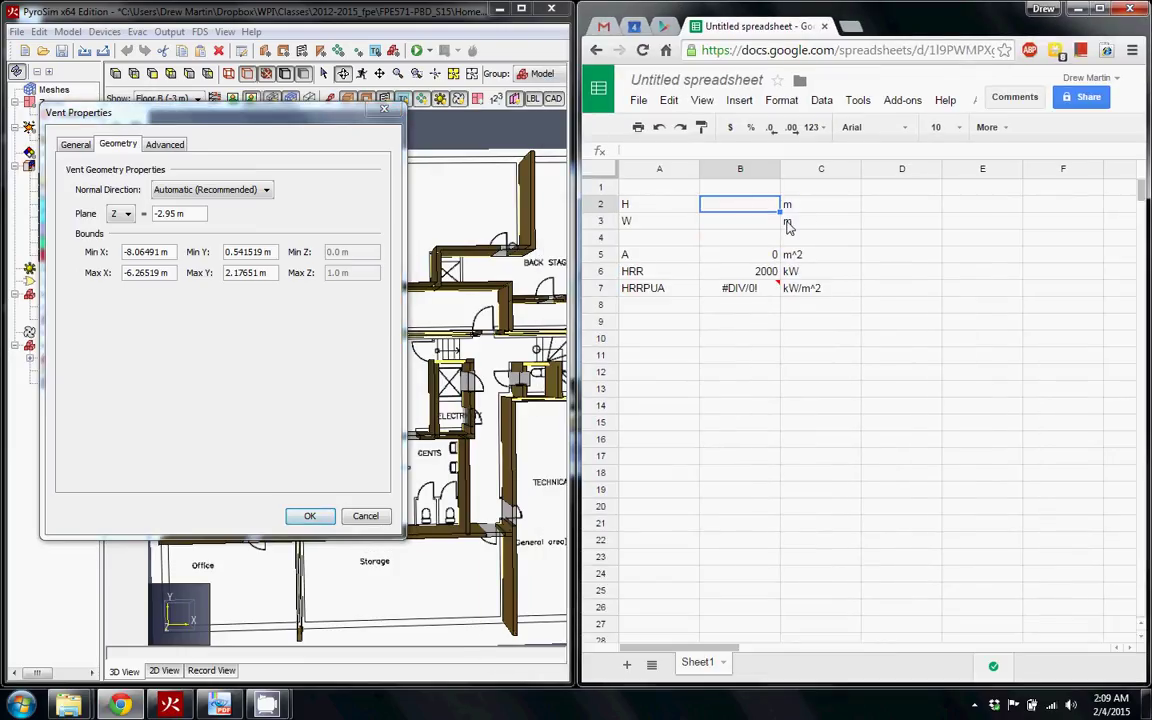
pyautogui.write('=')
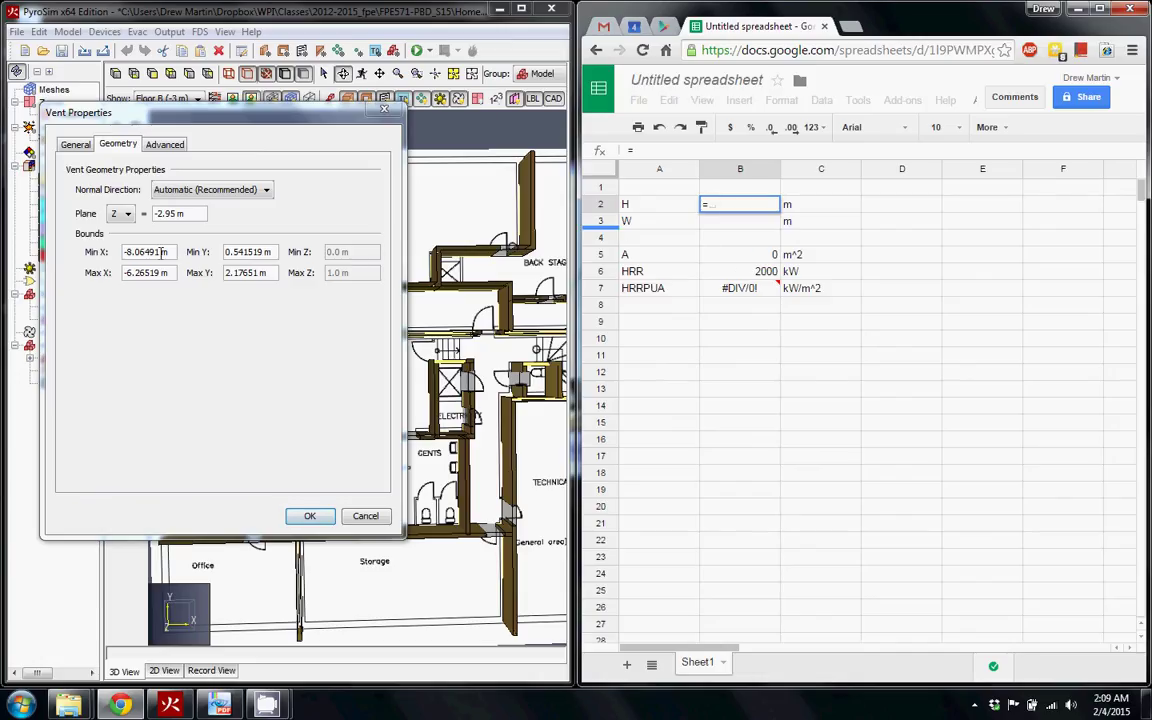
pyautogui.moveTo(157, 275); pyautogui.dragTo(45, 250)
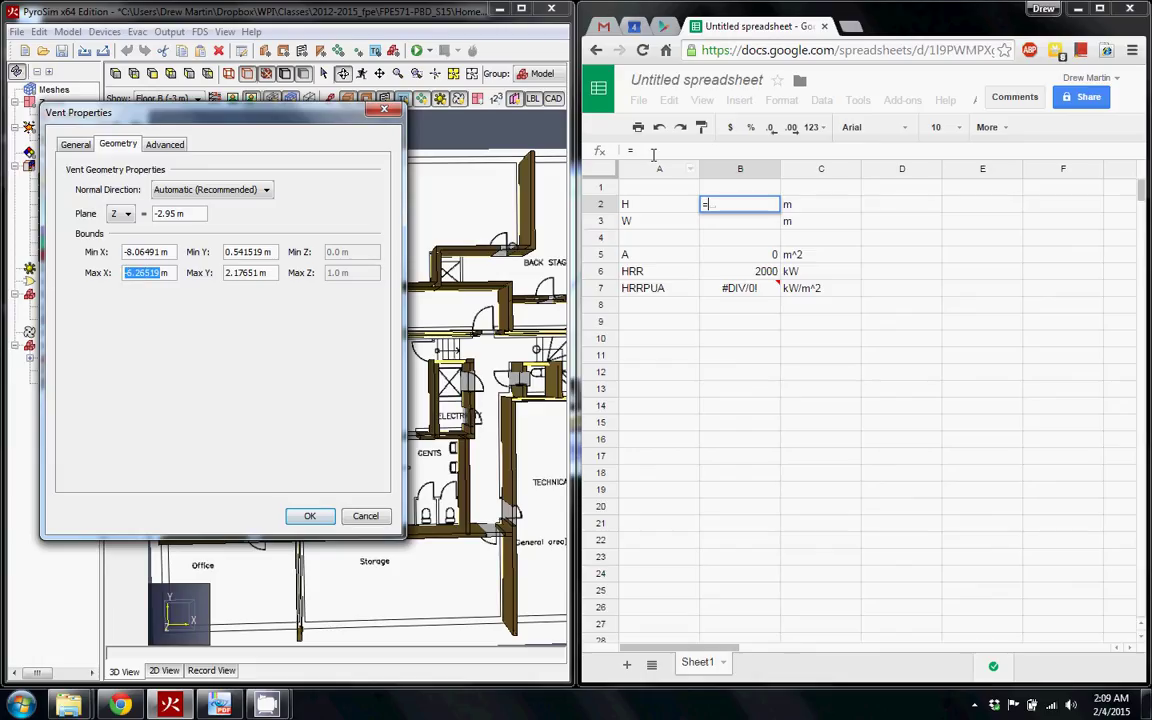
pyautogui.click(694, 152)
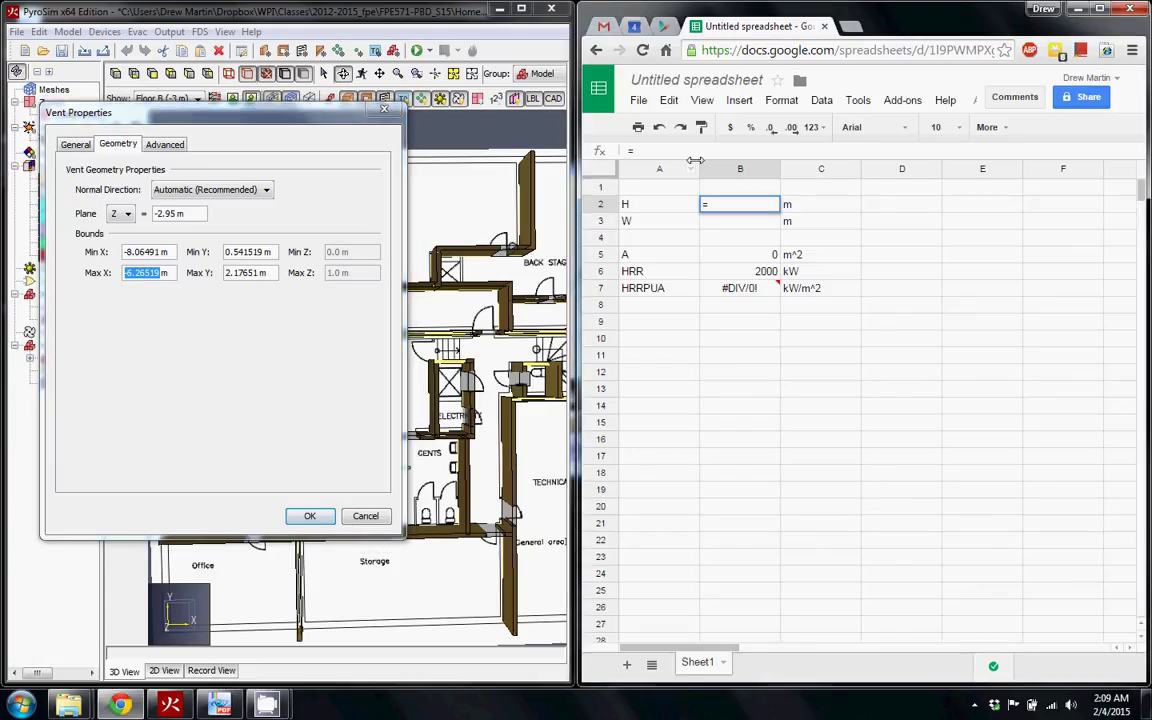
pyautogui.write('-6.26519')
pyautogui.write('-')
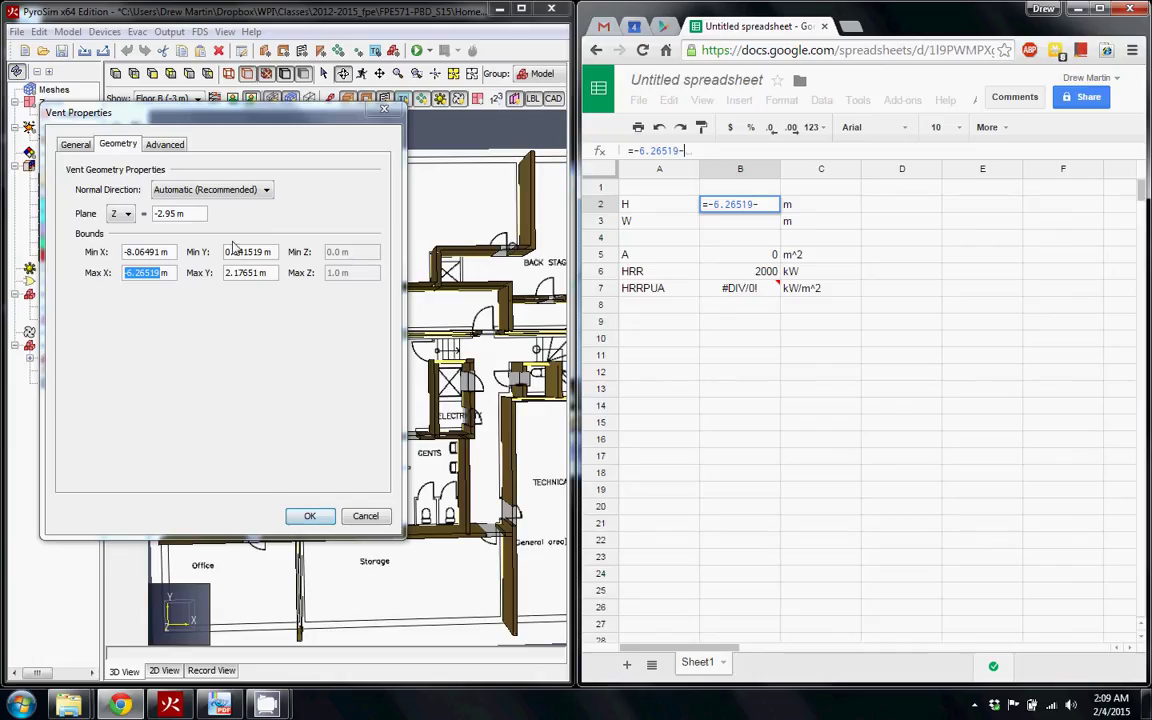
pyautogui.doubleClick(158, 252)
pyautogui.hotkey('ctrl', 'c')
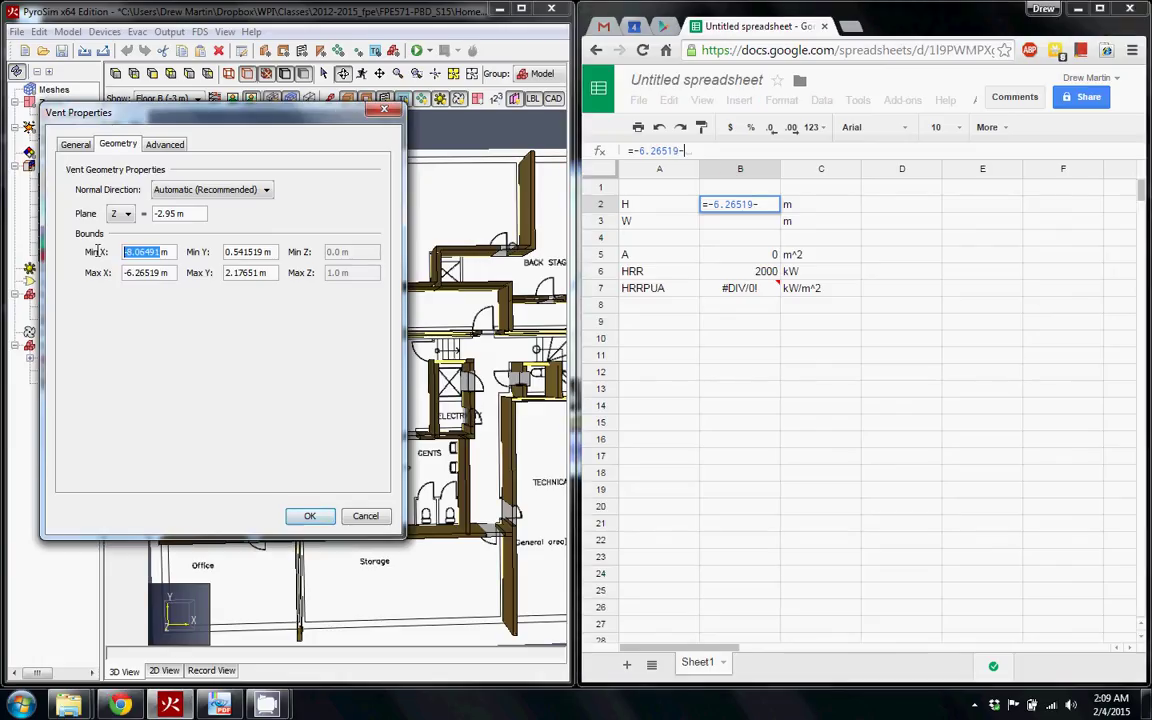
pyautogui.click(700, 150)
pyautogui.hotkey('ctrl', 'v')
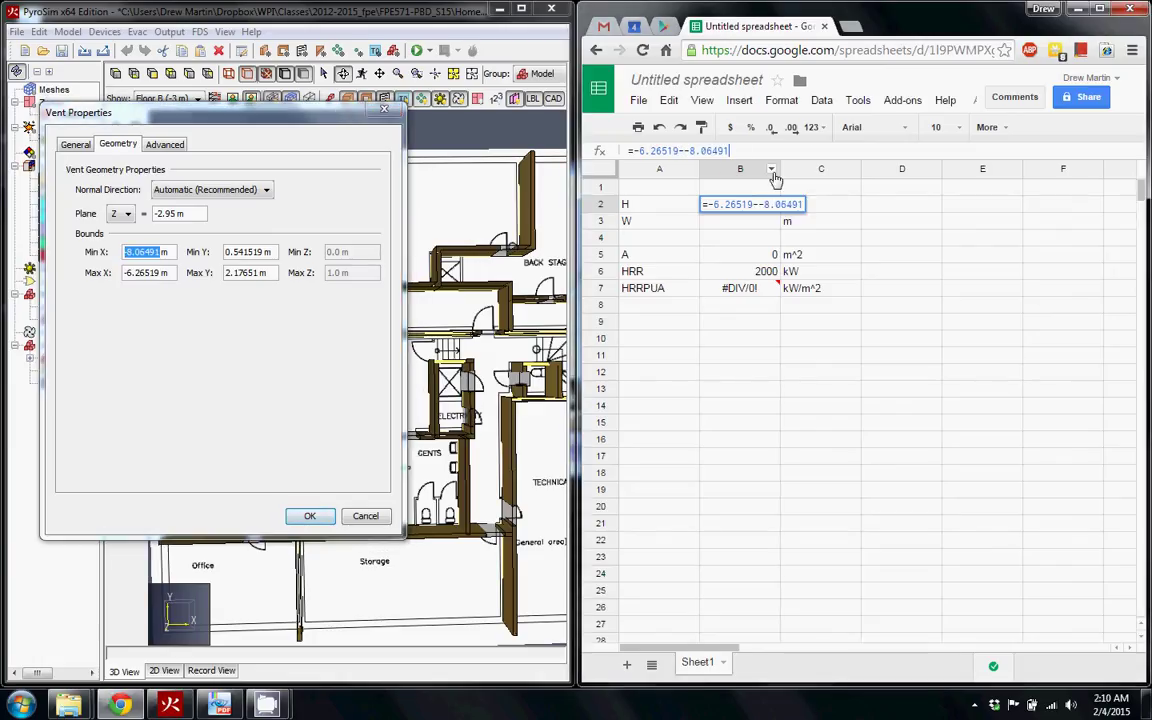
pyautogui.click(686, 150)
pyautogui.write('(')
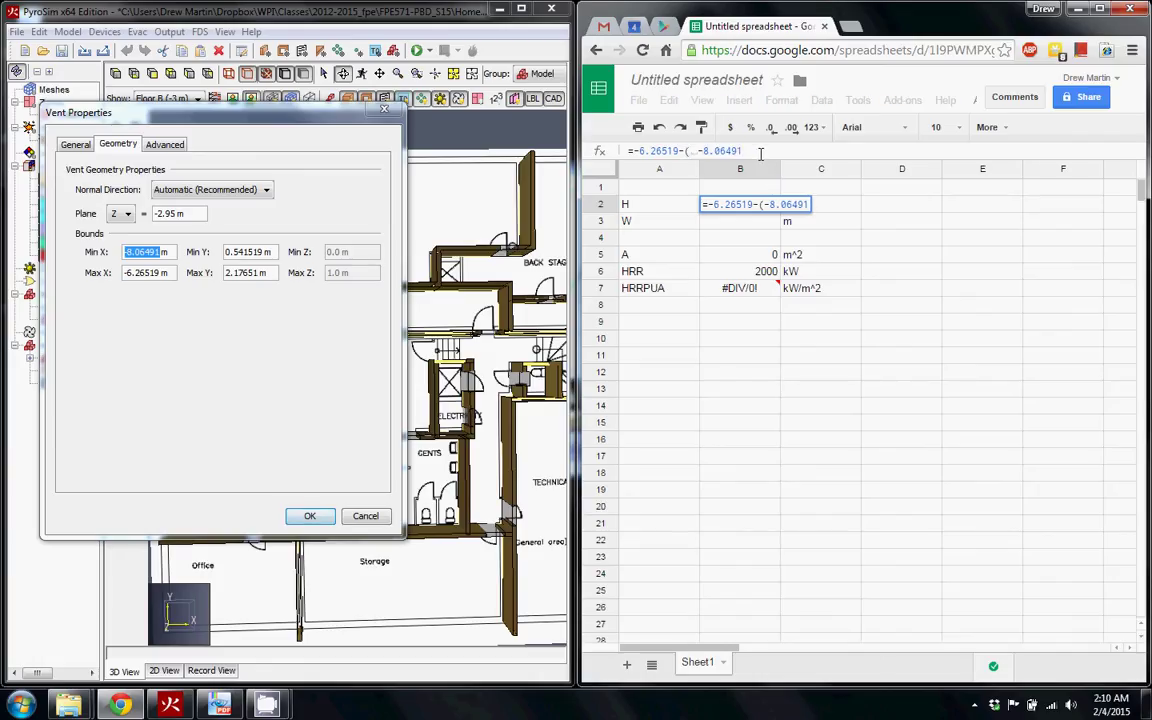
pyautogui.click(757, 150)
pyautogui.press('Return')
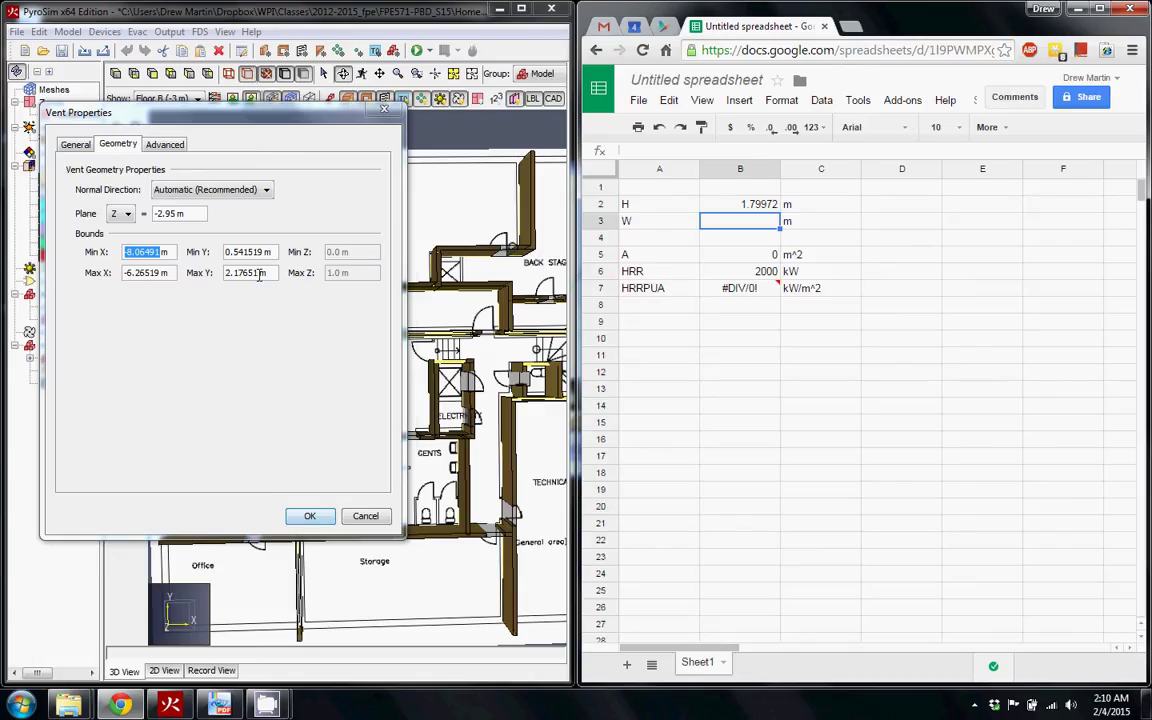
# Enter the vent width in B3 as Max Y − Min Y, giving 1.634991
pyautogui.moveTo(259, 276); pyautogui.dragTo(211, 277)
pyautogui.hotkey('ctrl', 'c')
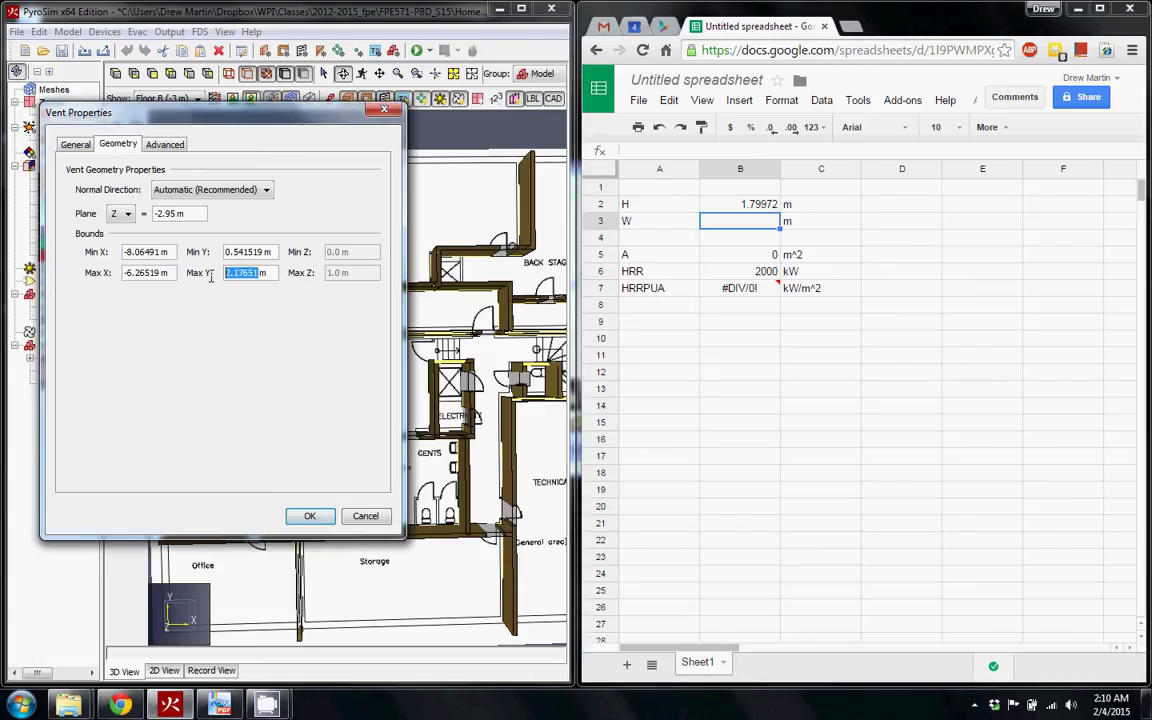
pyautogui.click(714, 224)
pyautogui.hotkey('ctrl', 'v')
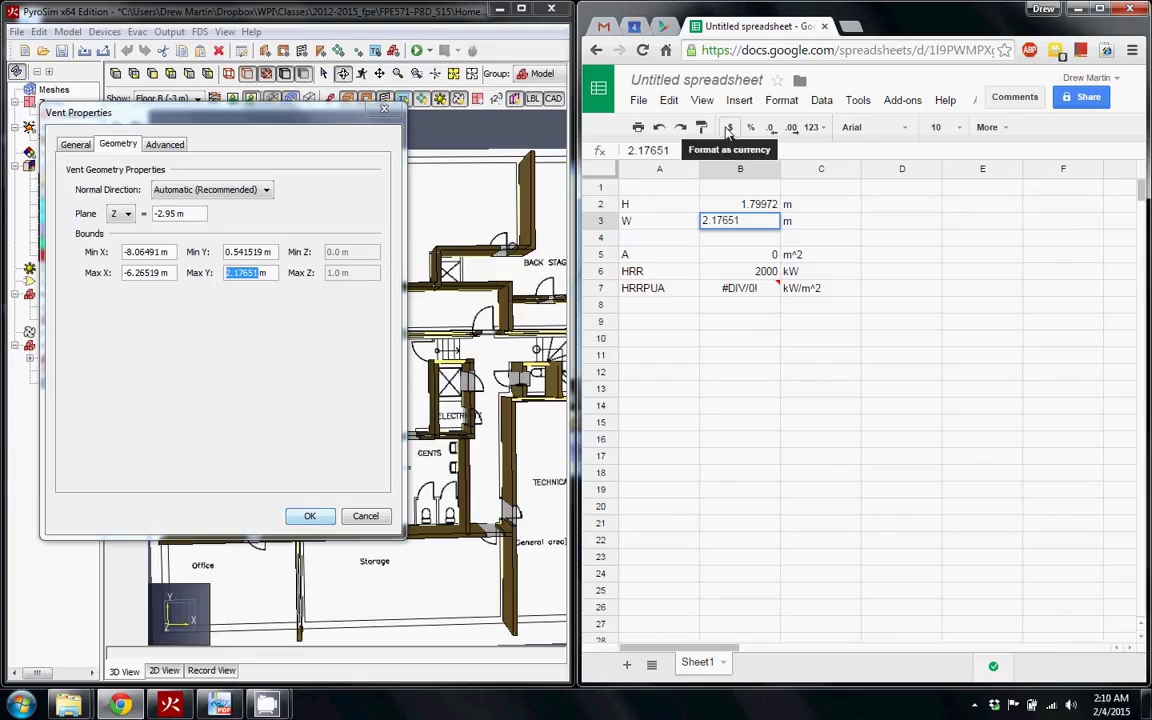
pyautogui.write('-')
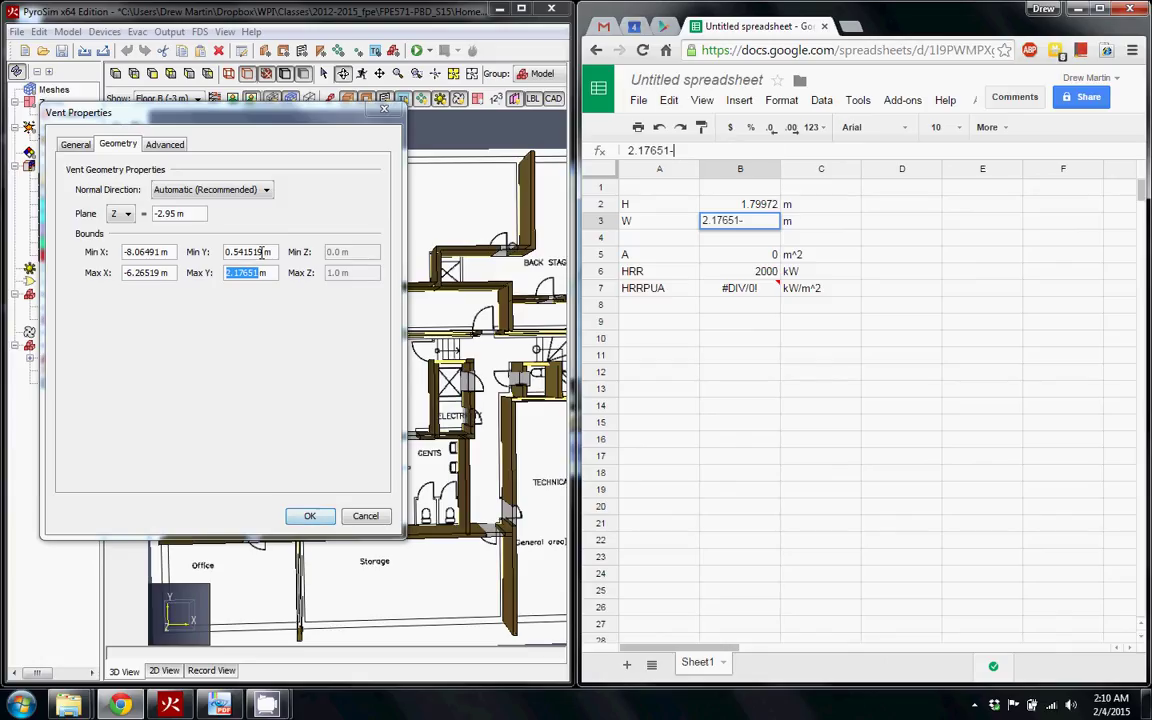
pyautogui.moveTo(261, 253); pyautogui.dragTo(174, 252)
pyautogui.hotkey('ctrl', 'c')
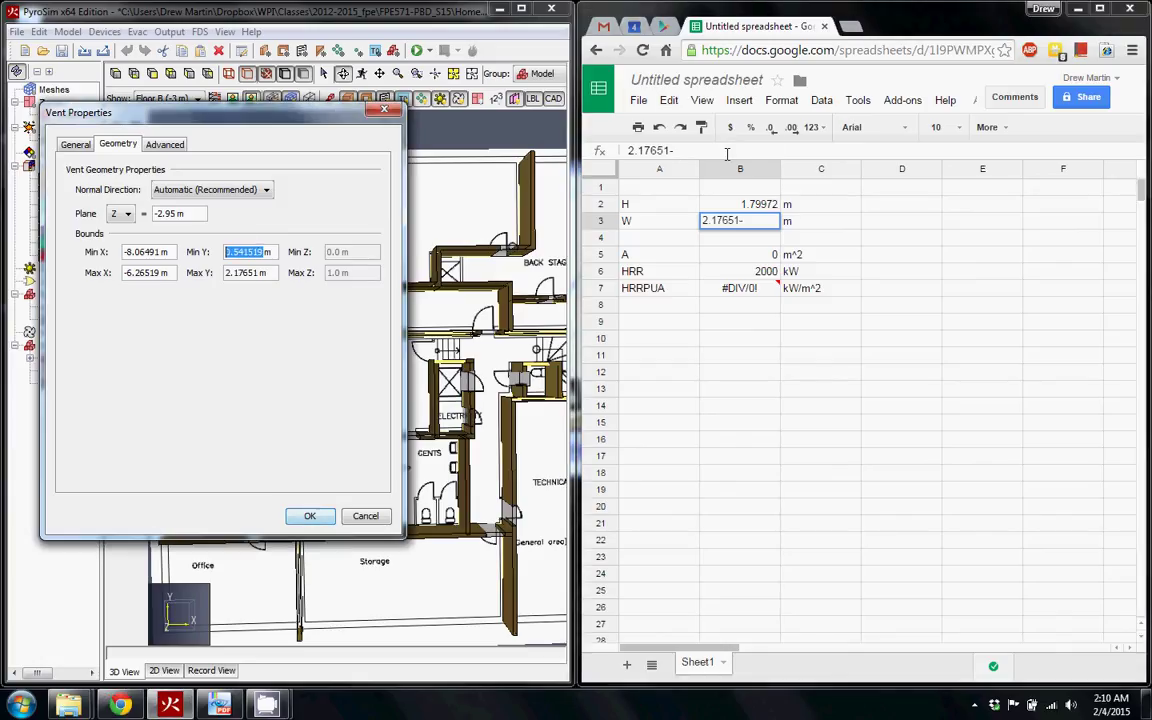
pyautogui.click(727, 151)
pyautogui.hotkey('ctrl', 'v')
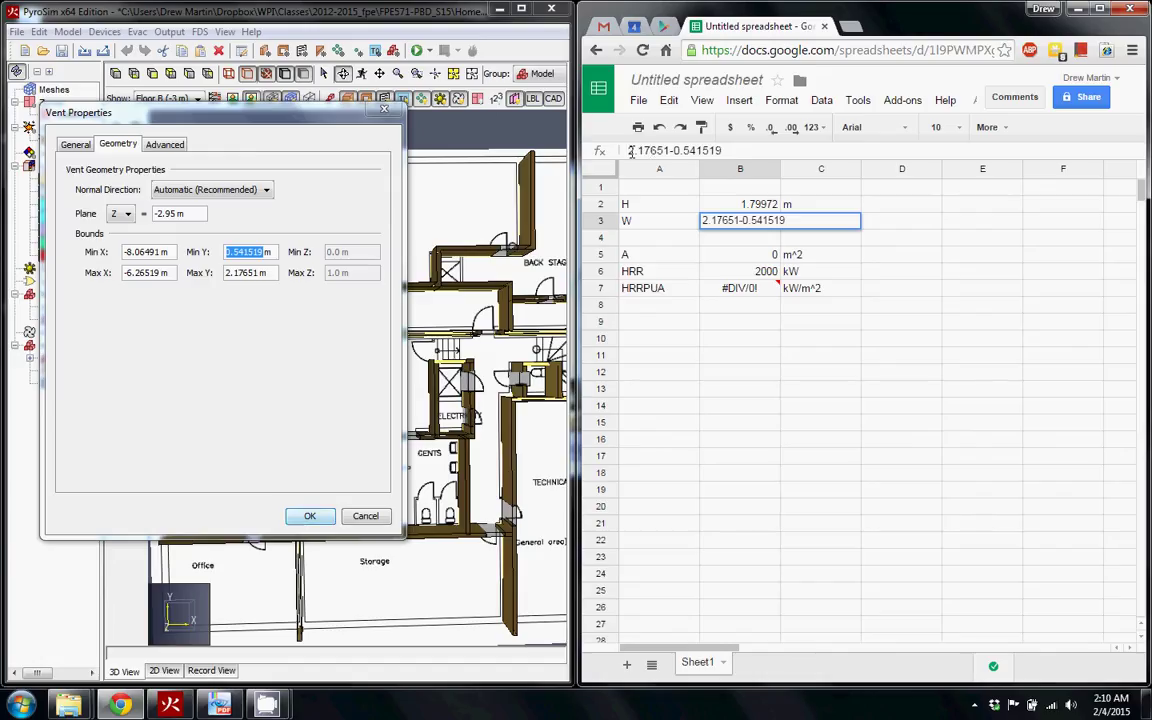
pyautogui.click(631, 150)
pyautogui.write('=')
pyautogui.press('Return')
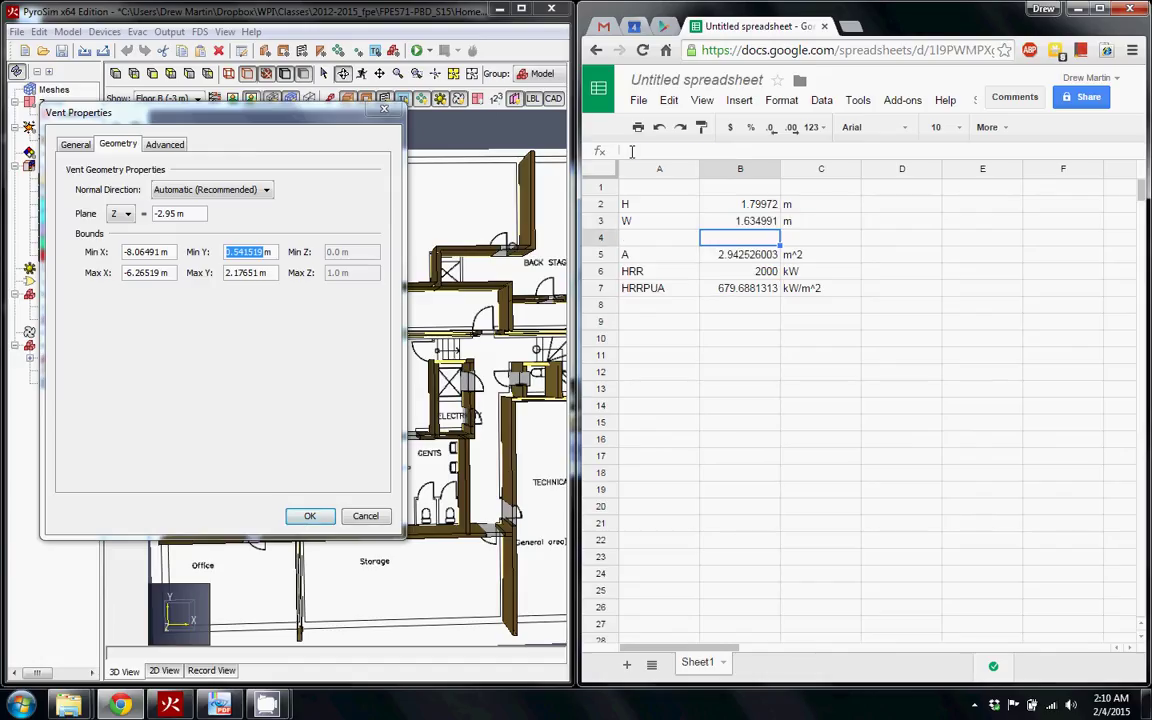
# Check the B5 area formula and the 2000 kW HRR value in B6
pyautogui.click(765, 256)
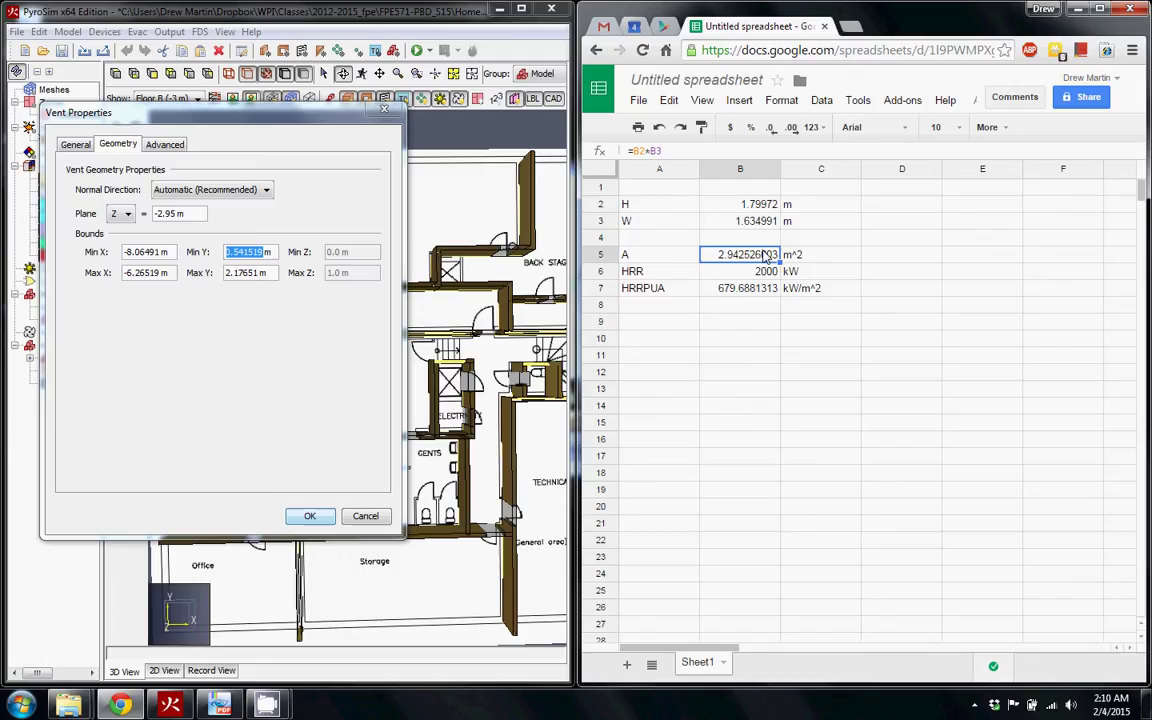
pyautogui.click(690, 150)
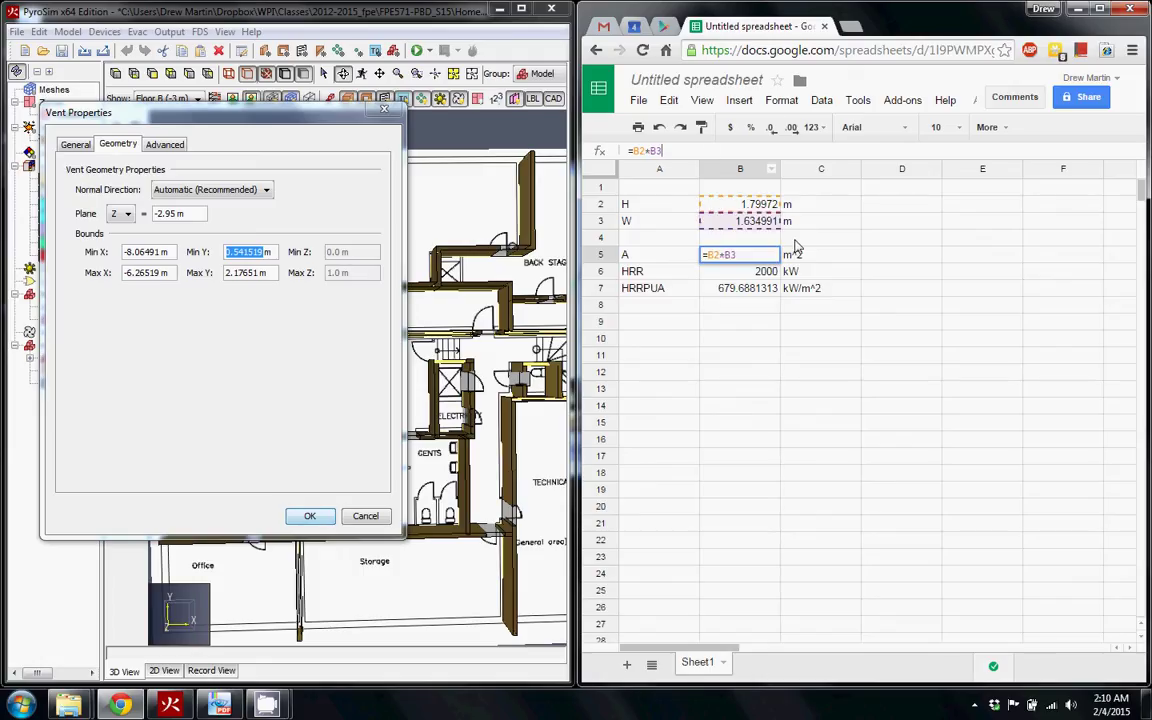
pyautogui.press('Escape')
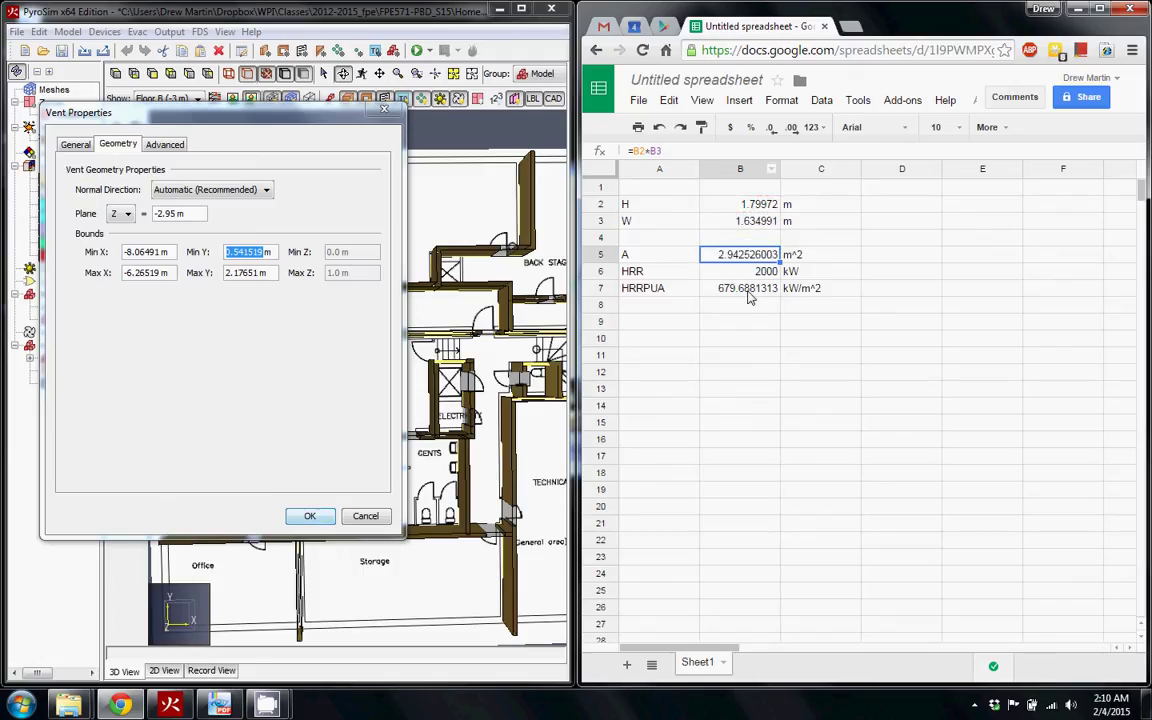
pyautogui.click(750, 271)
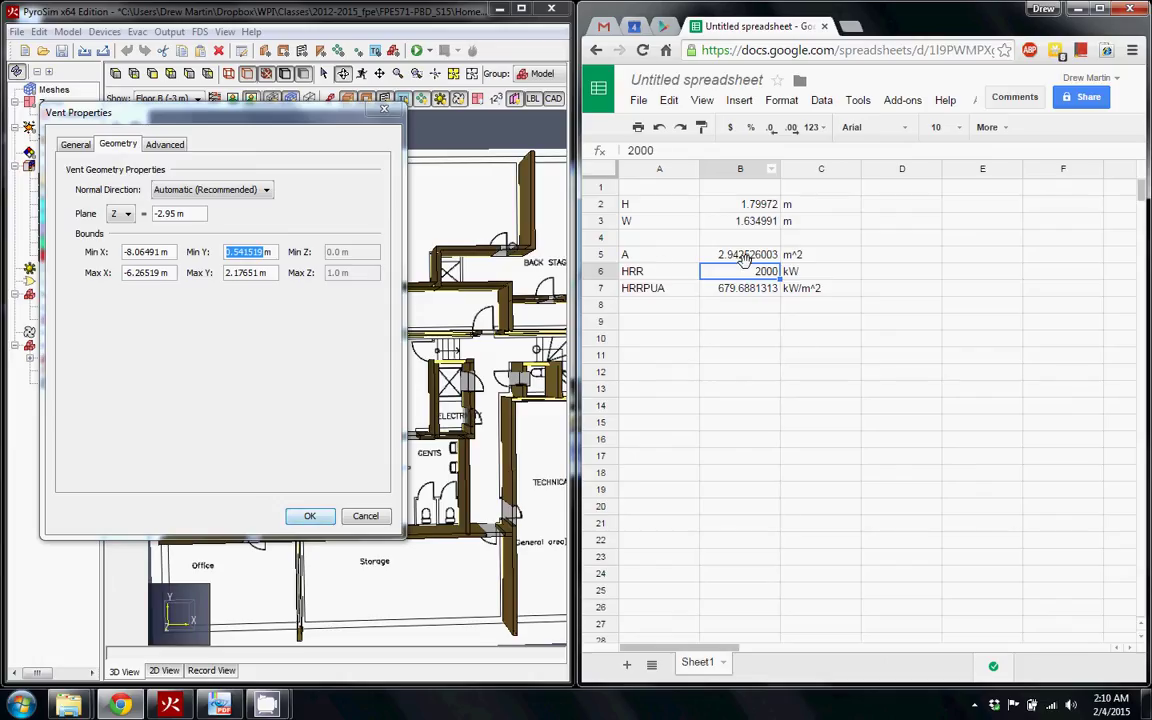
pyautogui.click(803, 272)
pyautogui.press('Up')
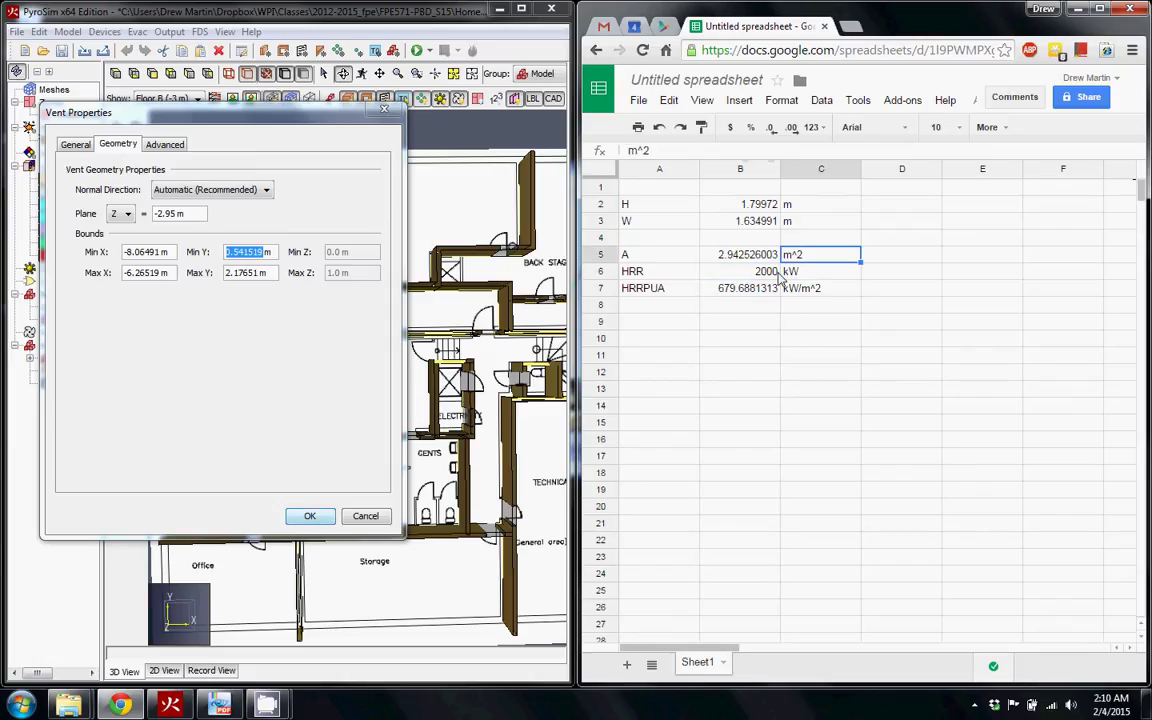
pyautogui.click(325, 237)
# Compute HRRPUA in B7 with =B6/B5, giving 679.6881313
pyautogui.click(745, 290)
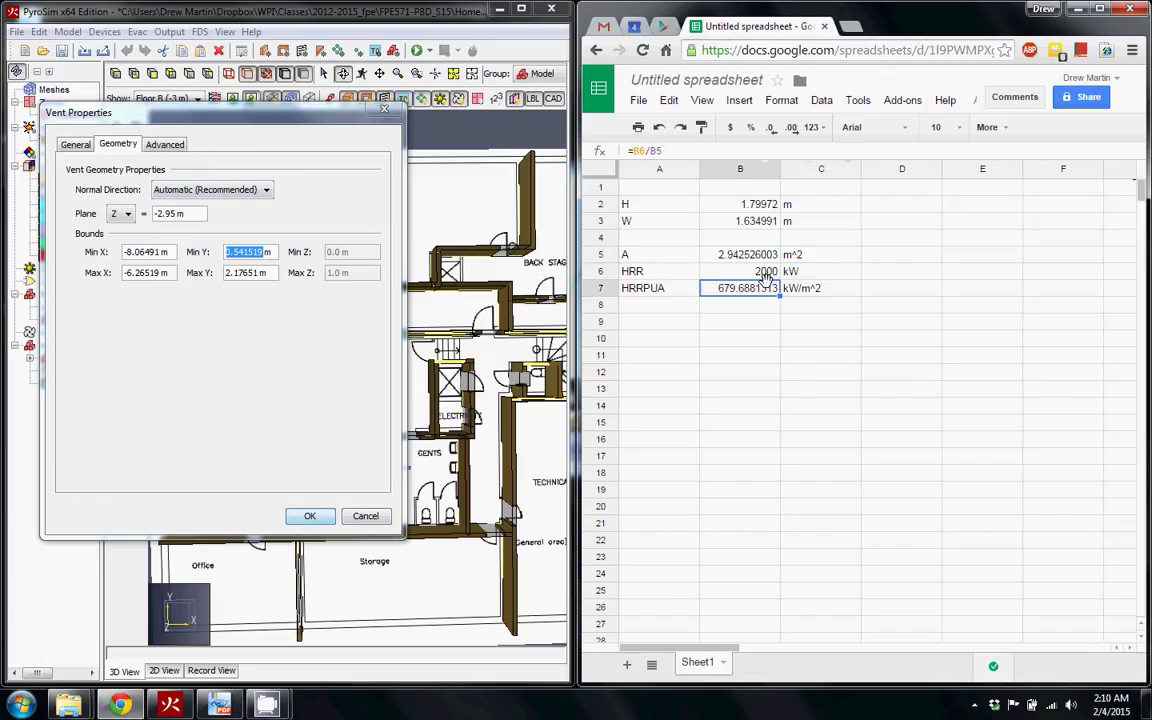
pyautogui.click(763, 275)
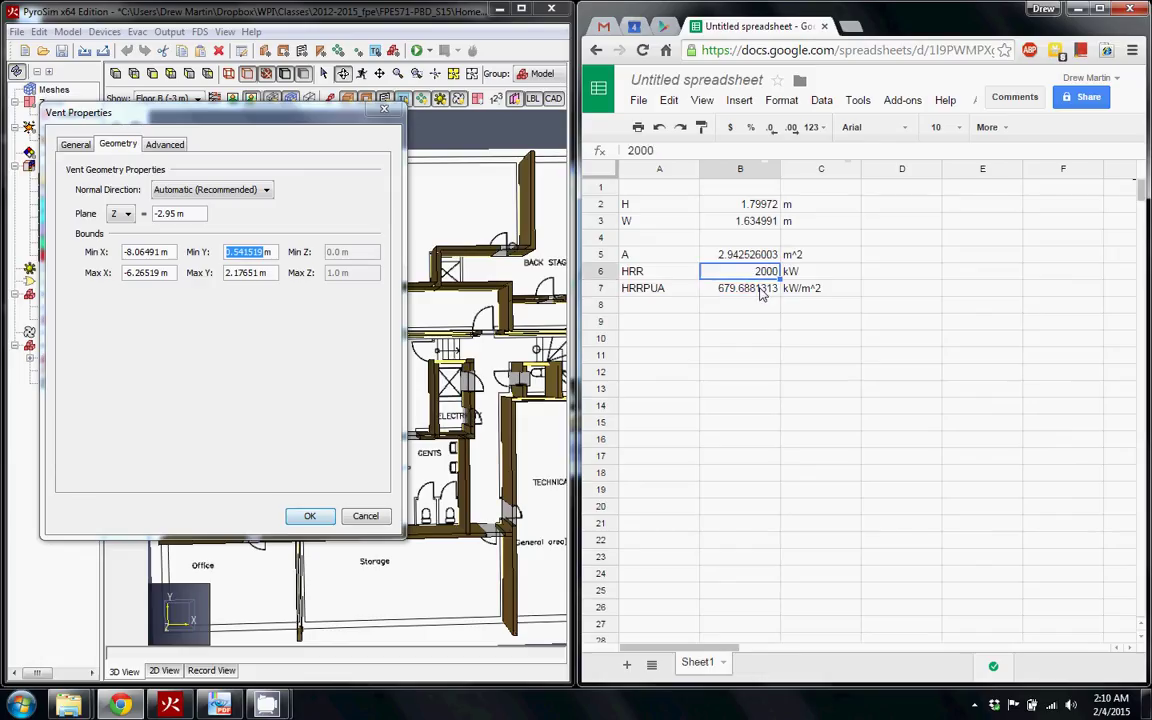
pyautogui.doubleClick(763, 284)
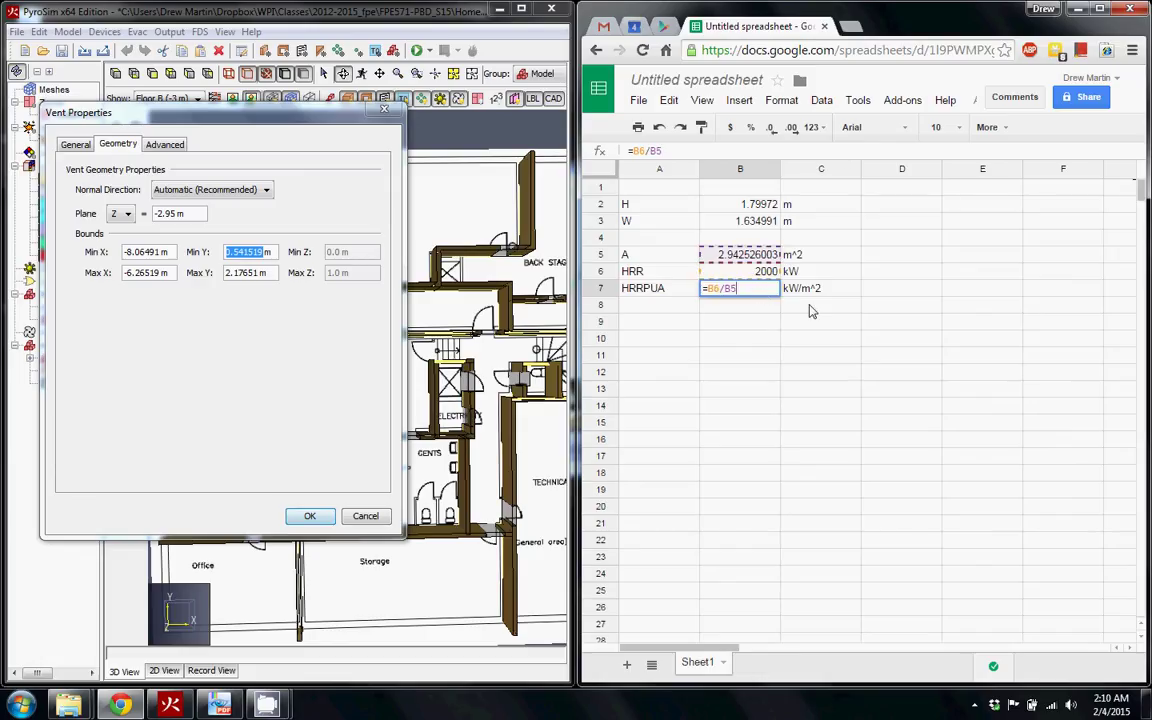
pyautogui.click(816, 292)
pyautogui.click(745, 288)
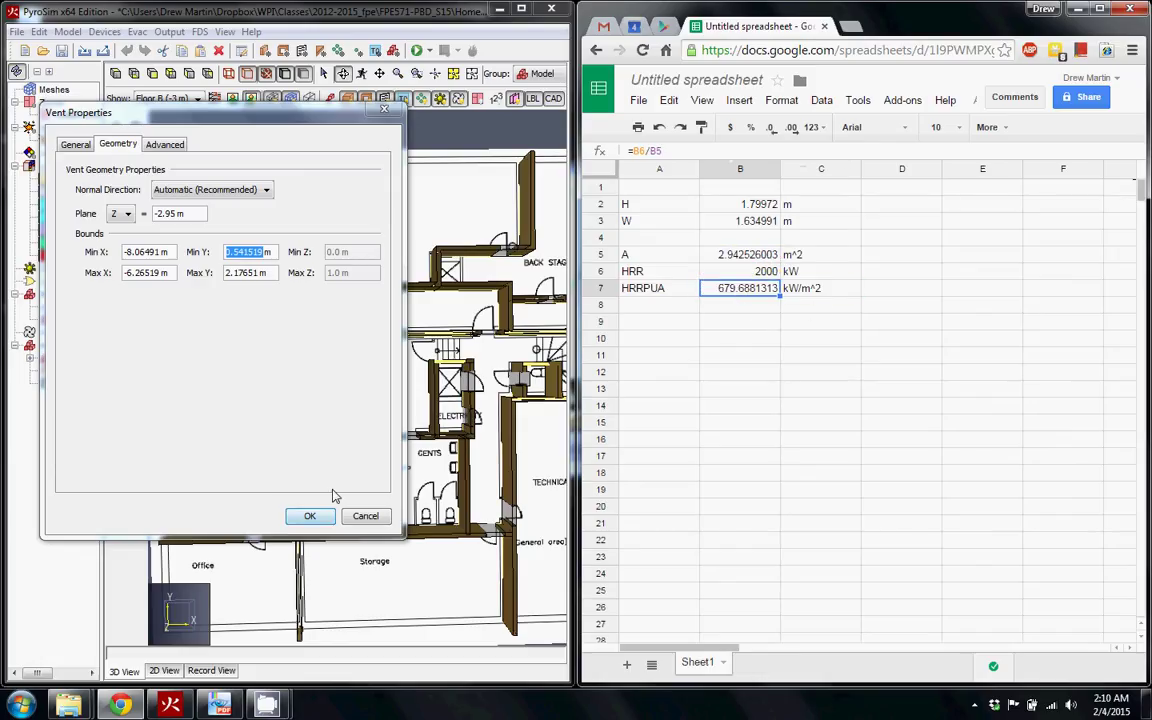
# Close Vent Properties and paste 679.6881313 into the 2MW Fire surface's HRRPUA
pyautogui.click(310, 515)
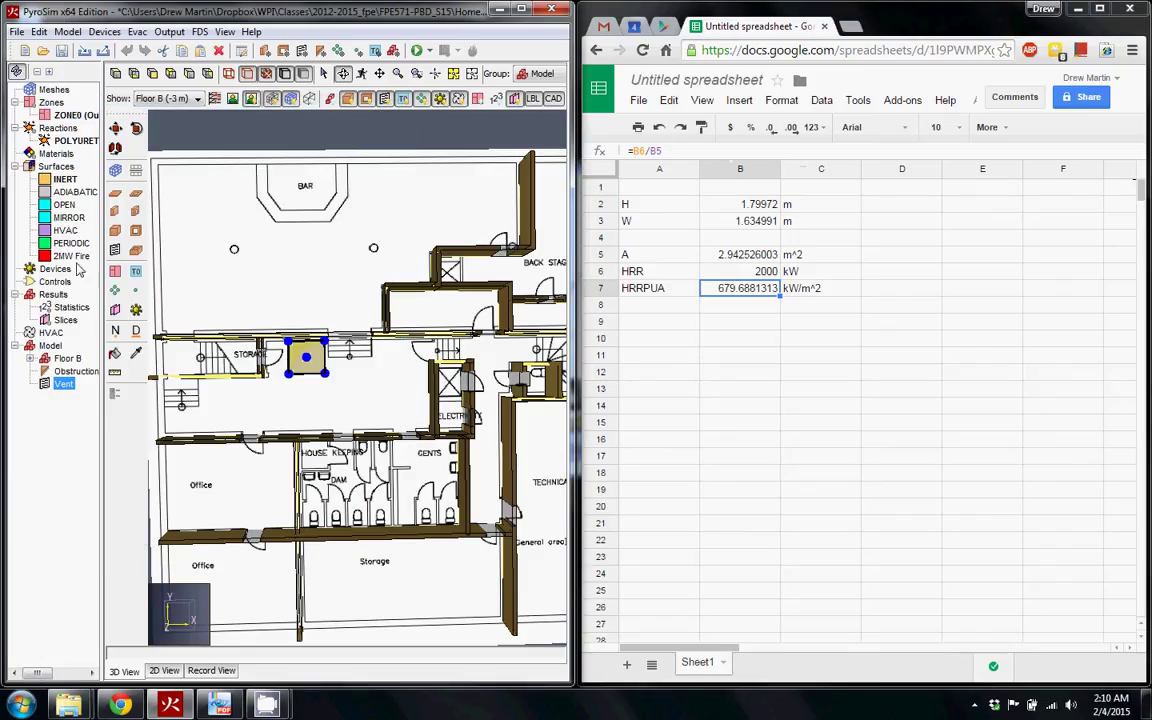
pyautogui.click(68, 256)
pyautogui.doubleClick(68, 256)
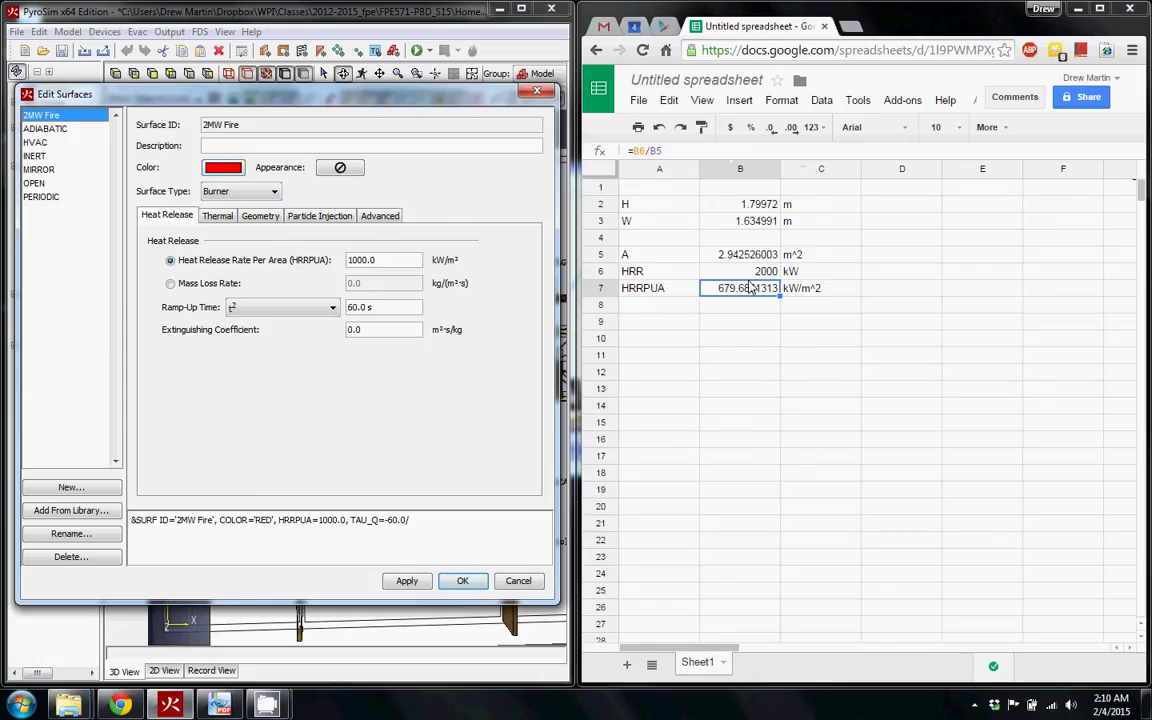
pyautogui.click(690, 289)
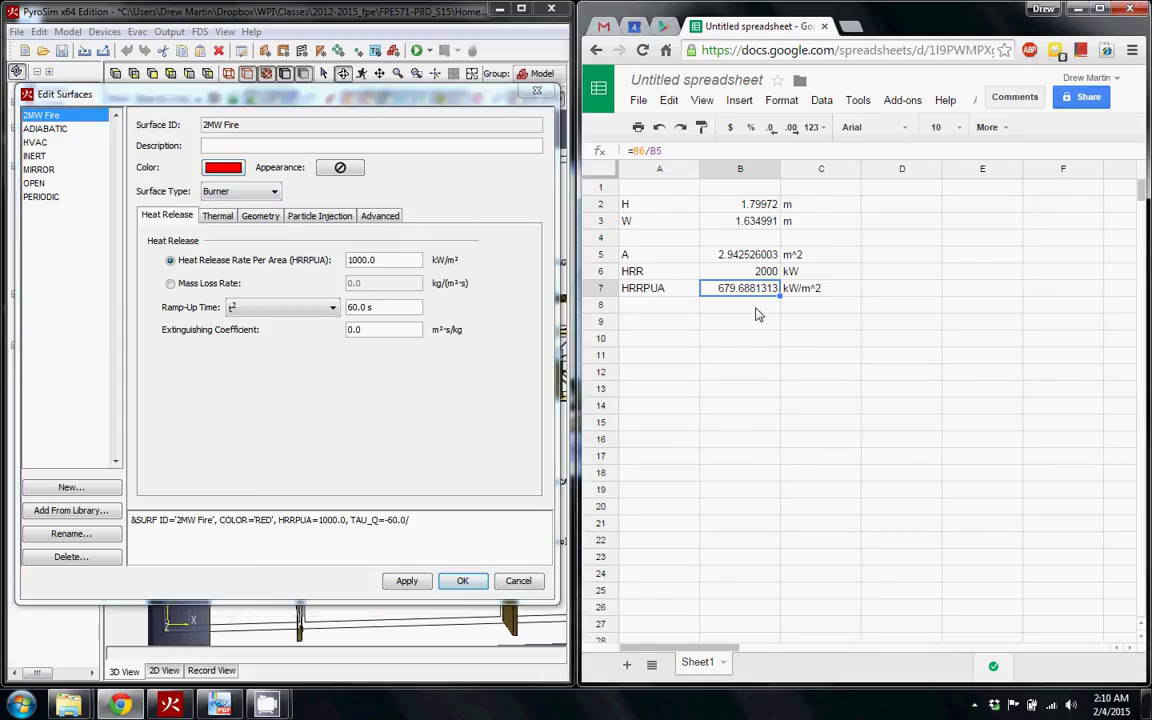
pyautogui.hotkey('ctrl', 'c')
pyautogui.tripleClick(380, 260)
pyautogui.hotkey('ctrl', 'v')
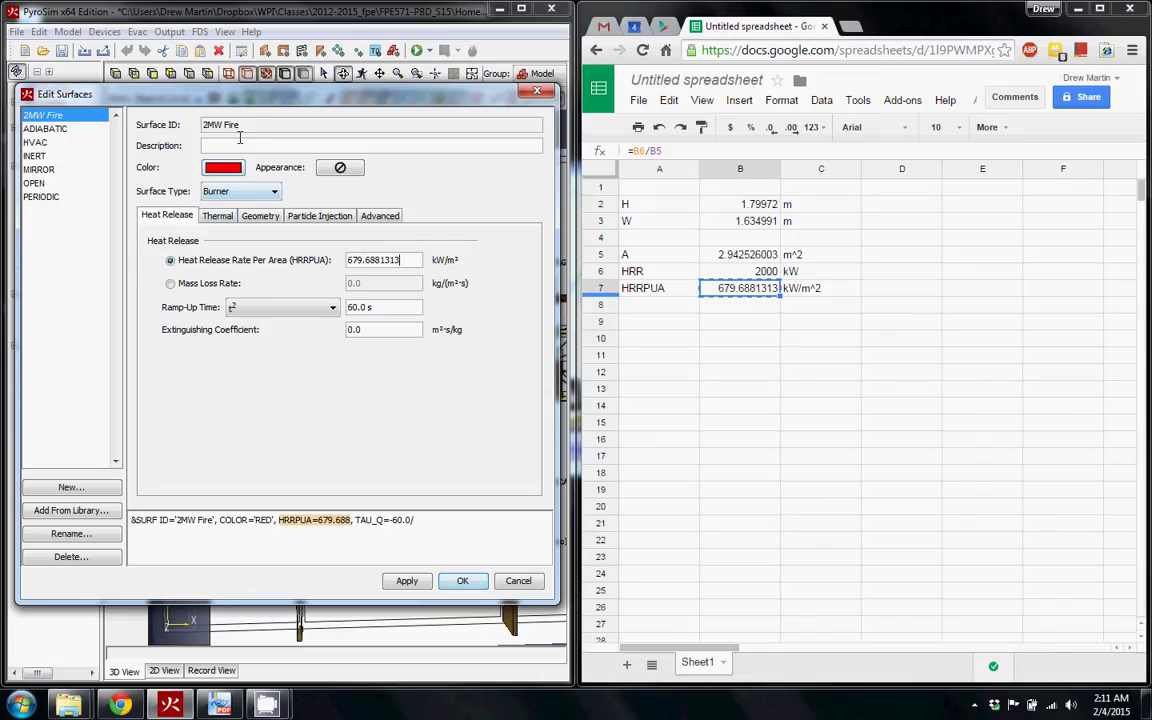
# Review the surface's other settings pages, then apply and confirm the new HRRPUA
pyautogui.click(216, 215)
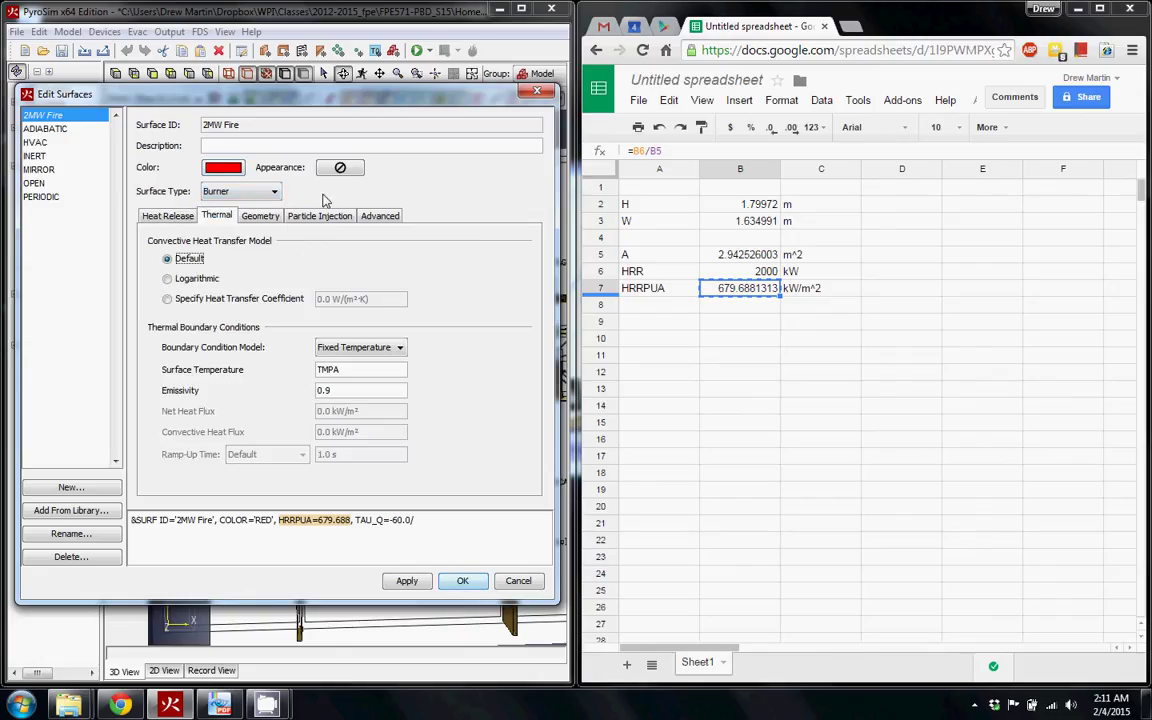
pyautogui.click(259, 218)
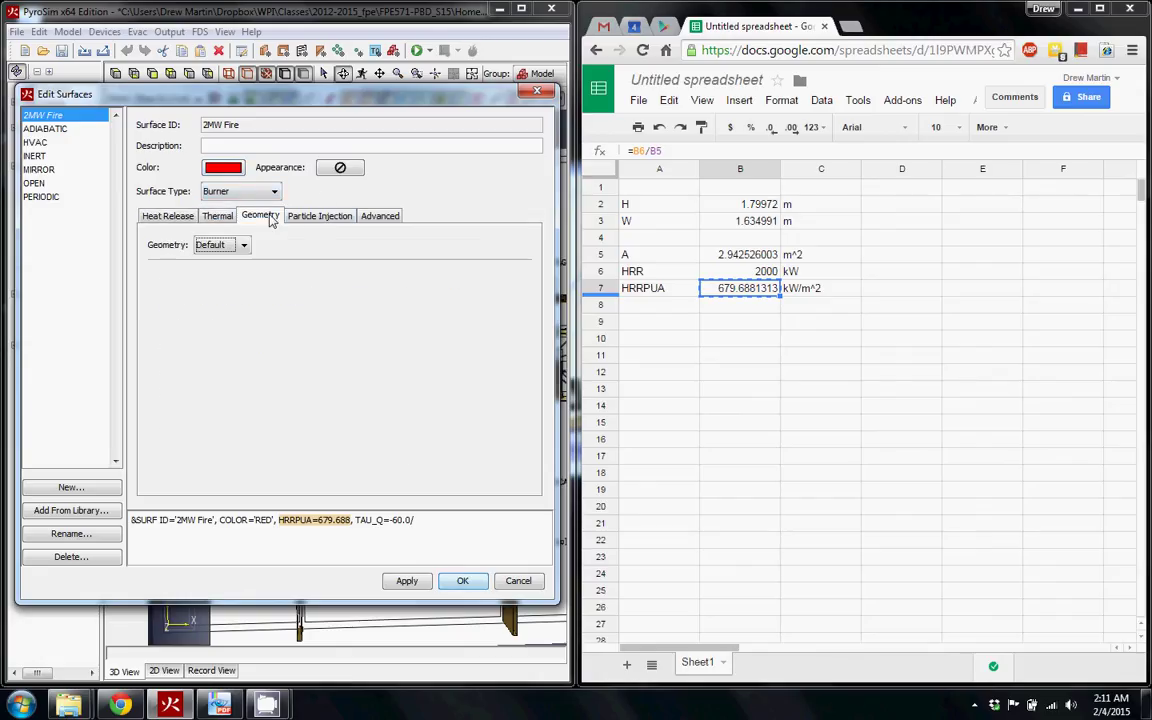
pyautogui.click(312, 217)
pyautogui.click(379, 217)
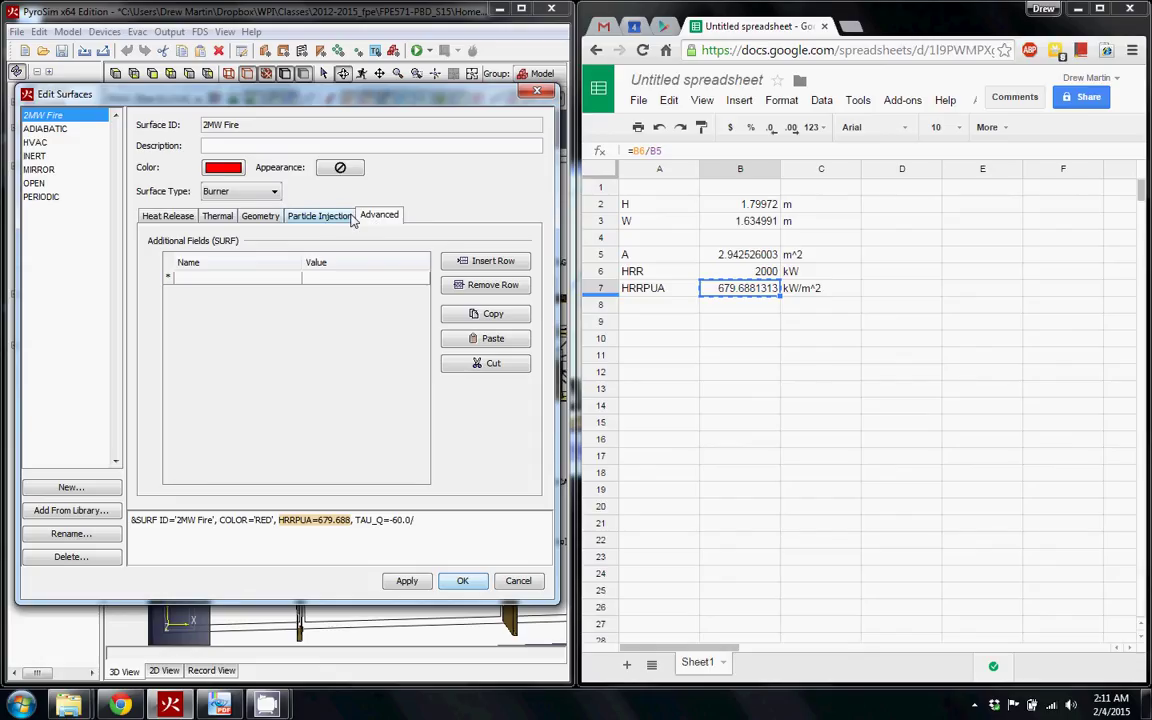
pyautogui.click(312, 217)
pyautogui.press('Left')
pyautogui.press('Left')
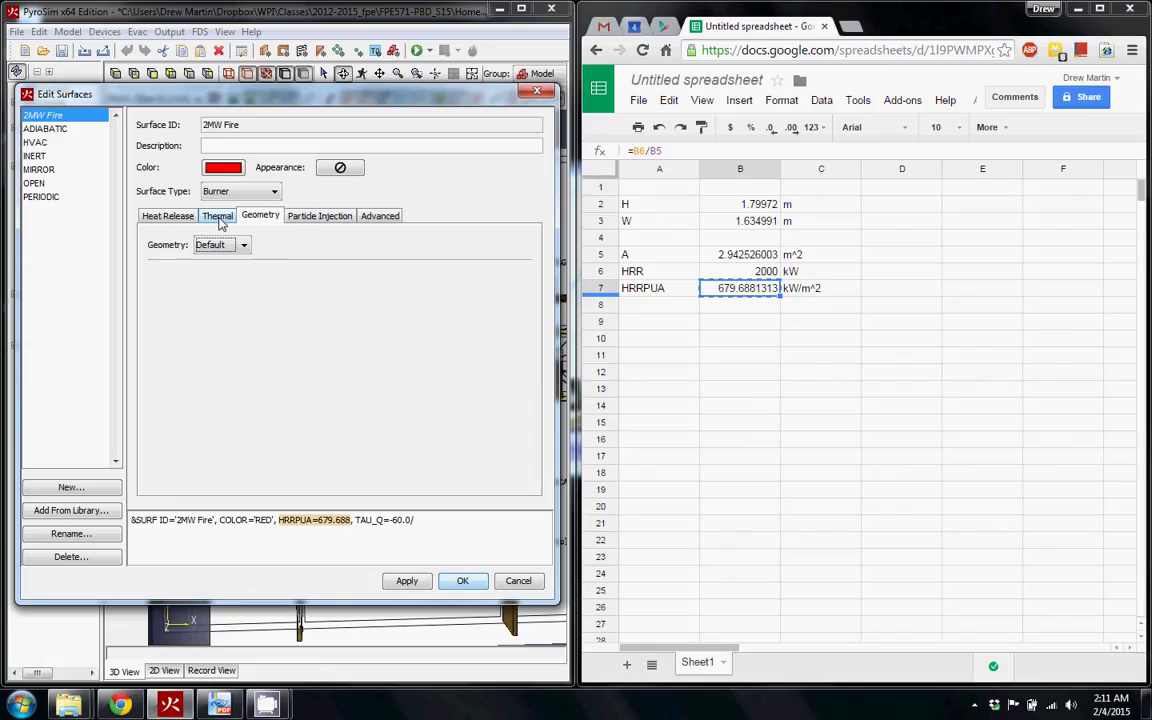
pyautogui.click(262, 217)
pyautogui.click(218, 247)
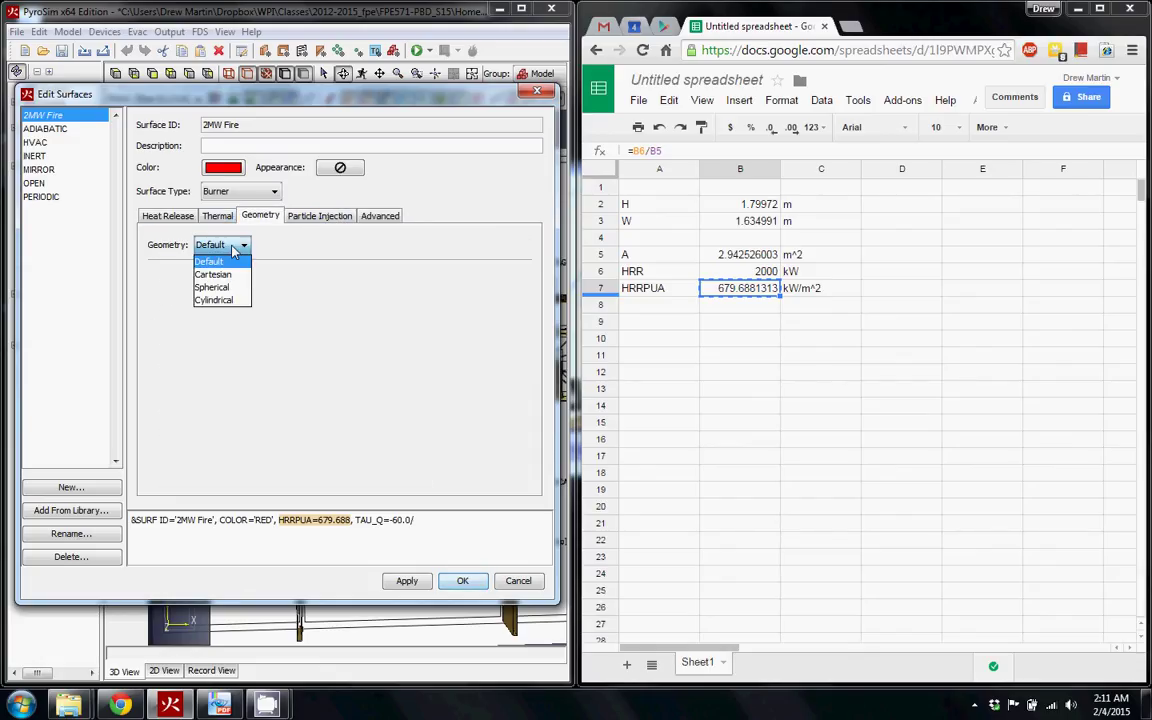
pyautogui.click(236, 219)
pyautogui.click(183, 219)
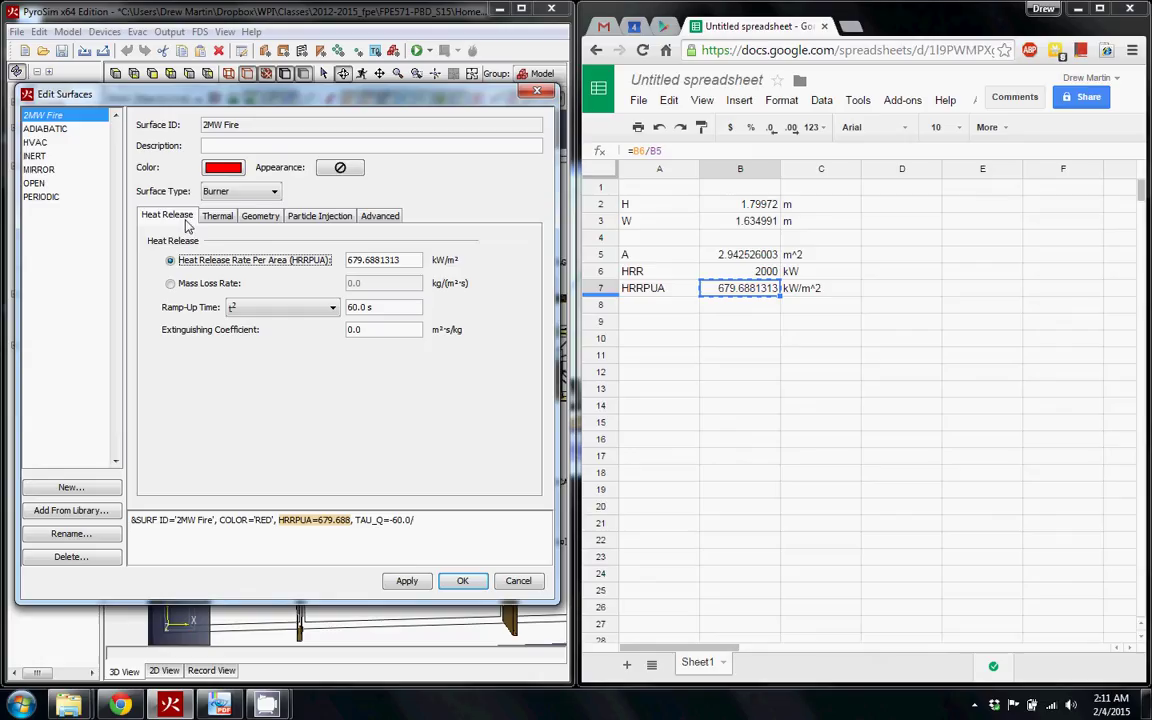
pyautogui.click(405, 581)
pyautogui.click(449, 584)
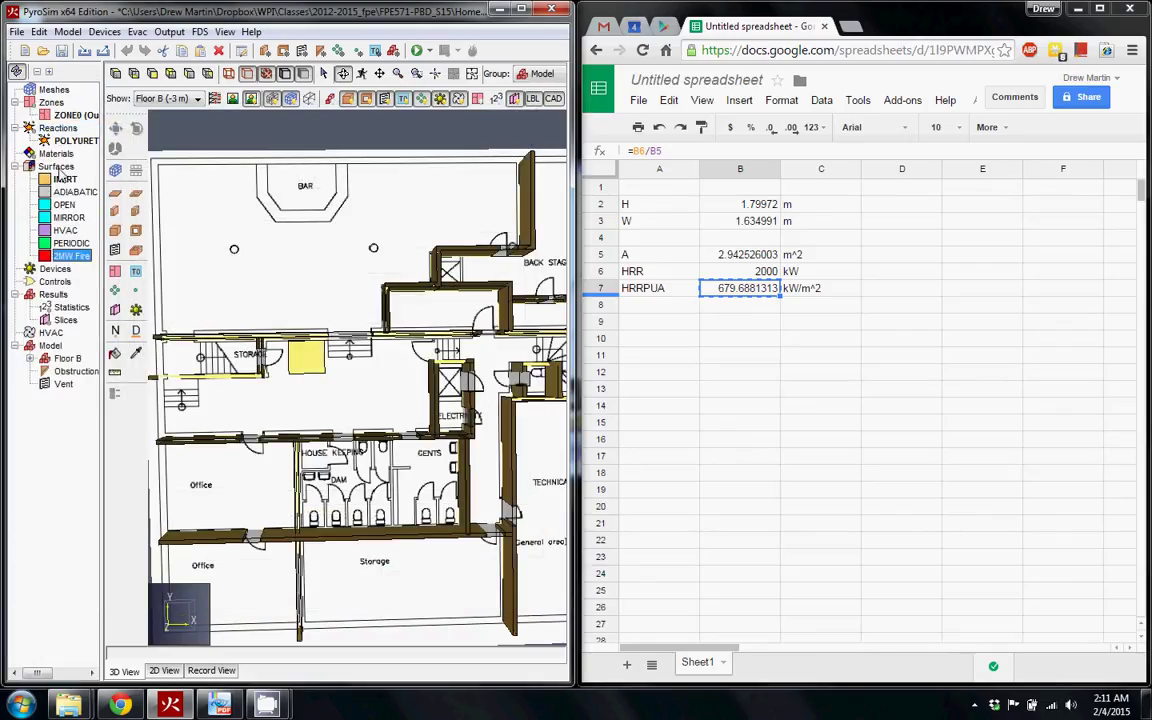
# Assign the 2MW Fire surface to the vent in its properties
pyautogui.click(52, 370)
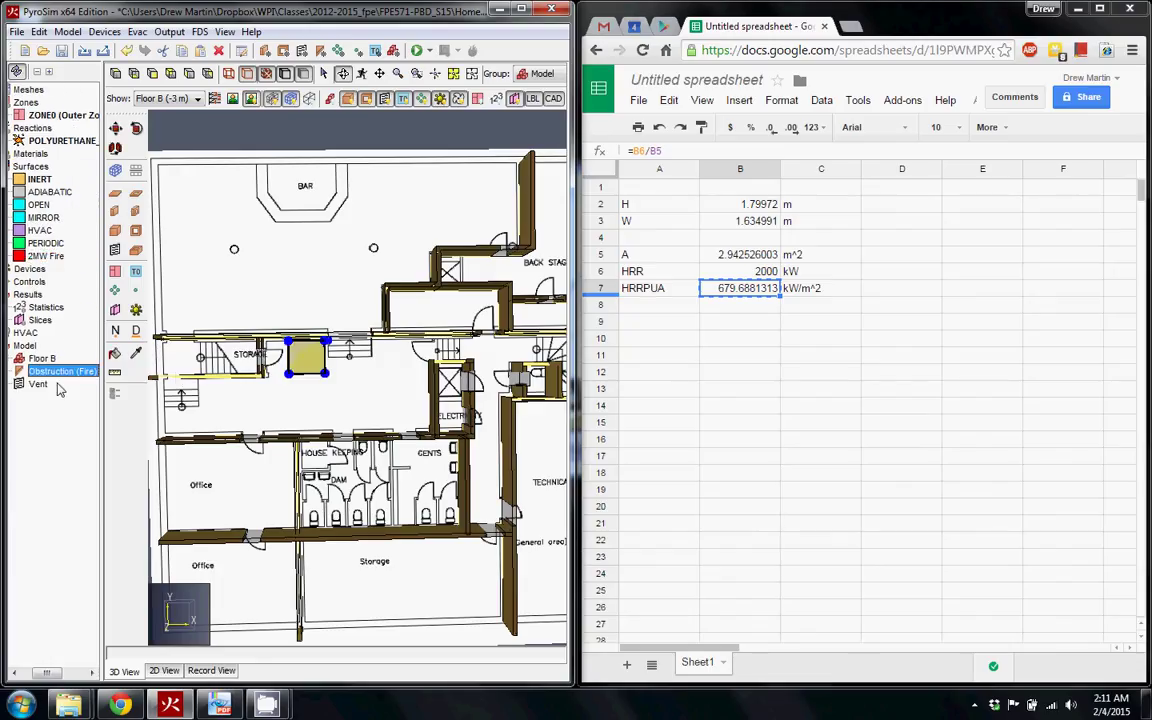
pyautogui.click(40, 386)
pyautogui.rightClick(41, 388)
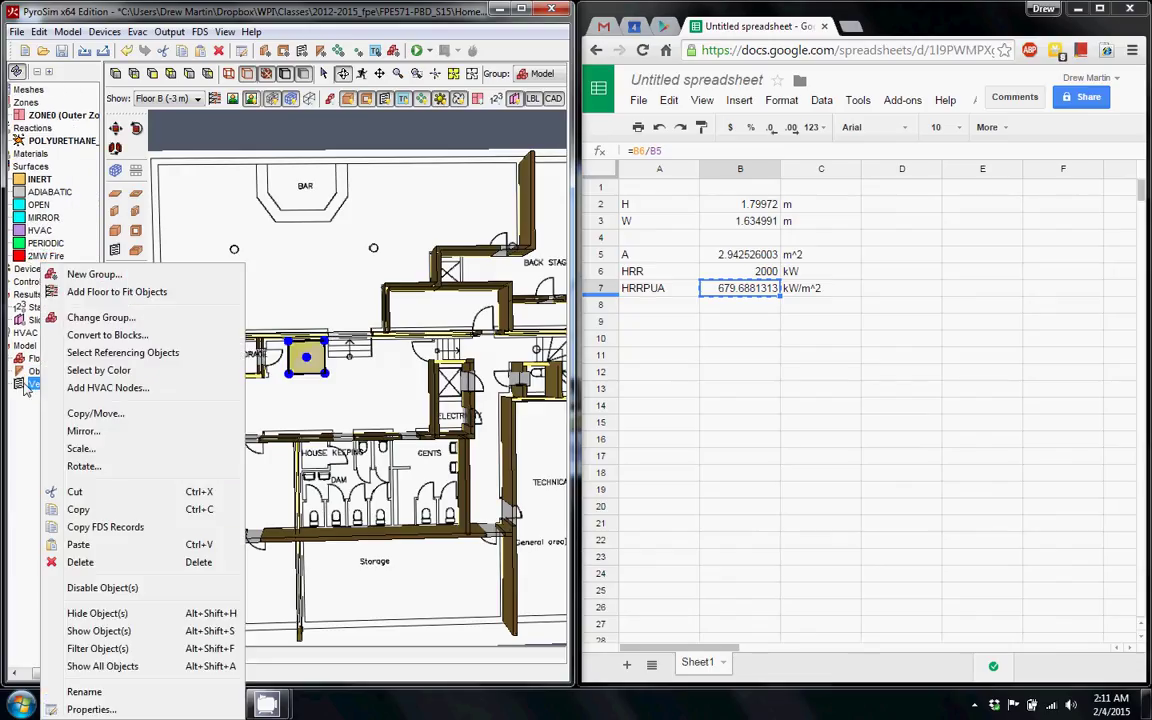
pyautogui.doubleClick(38, 384)
pyautogui.click(240, 265)
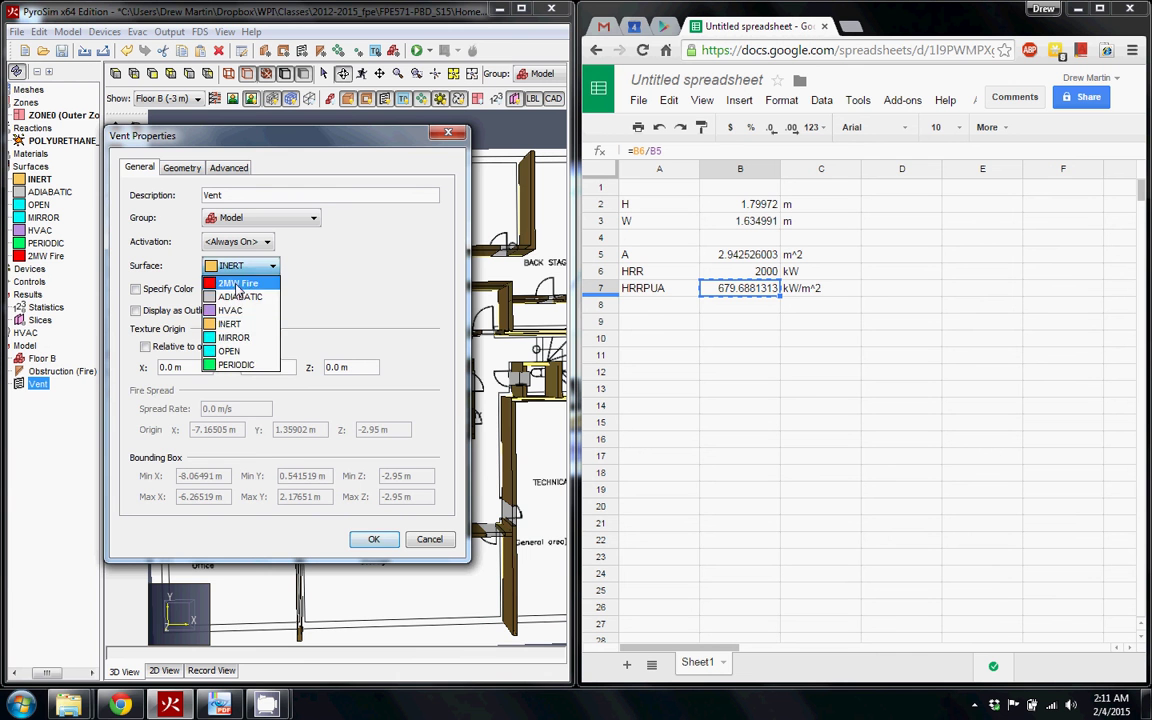
pyautogui.click(230, 286)
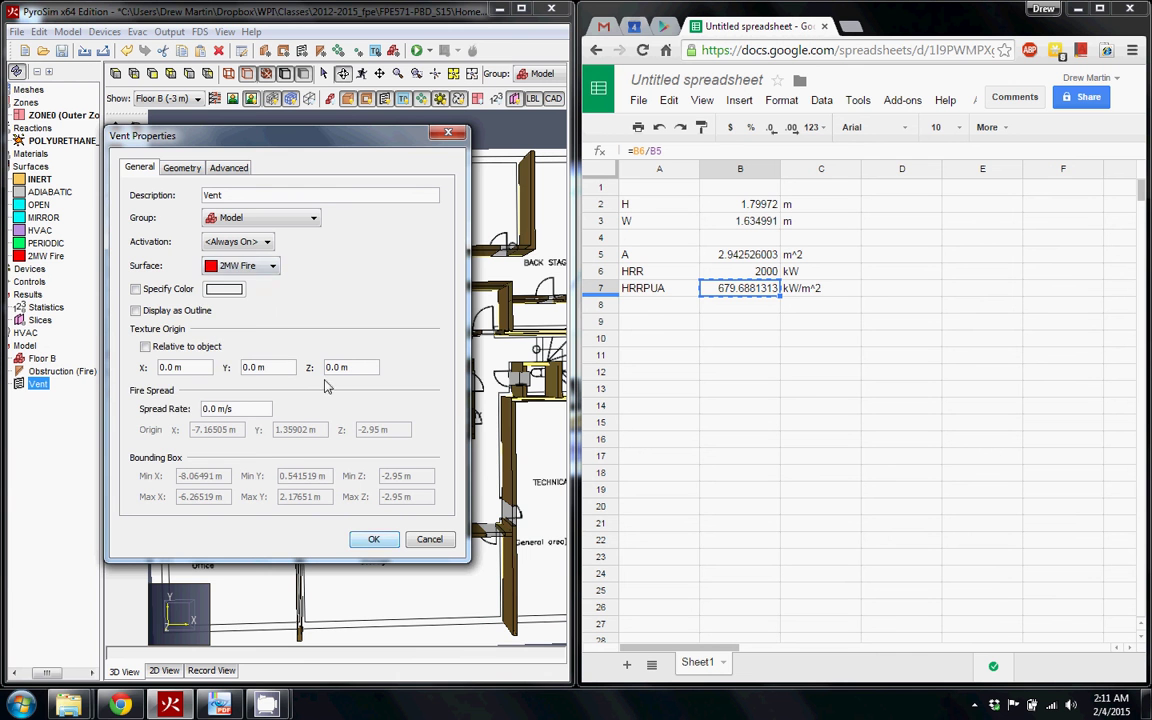
pyautogui.click(373, 539)
# Orbit the 3D view to inspect the red fire vent and save the model
pyautogui.moveTo(386, 391); pyautogui.dragTo(362, 440)
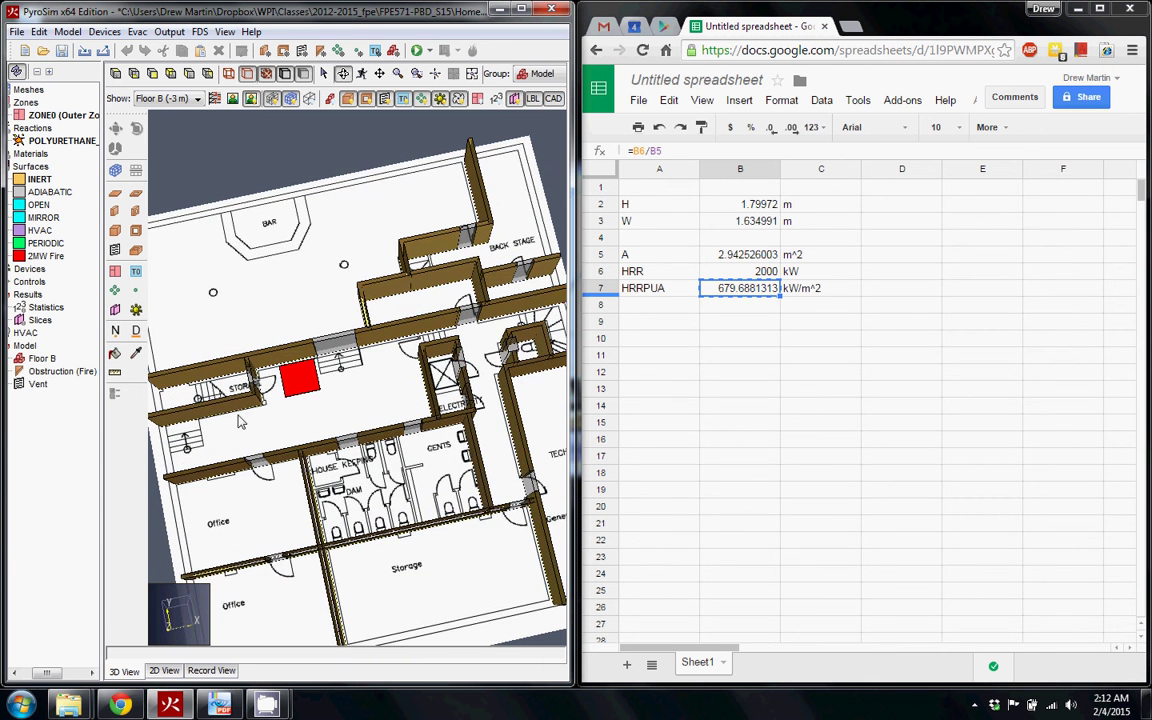
pyautogui.moveTo(214, 378); pyautogui.dragTo(237, 405)
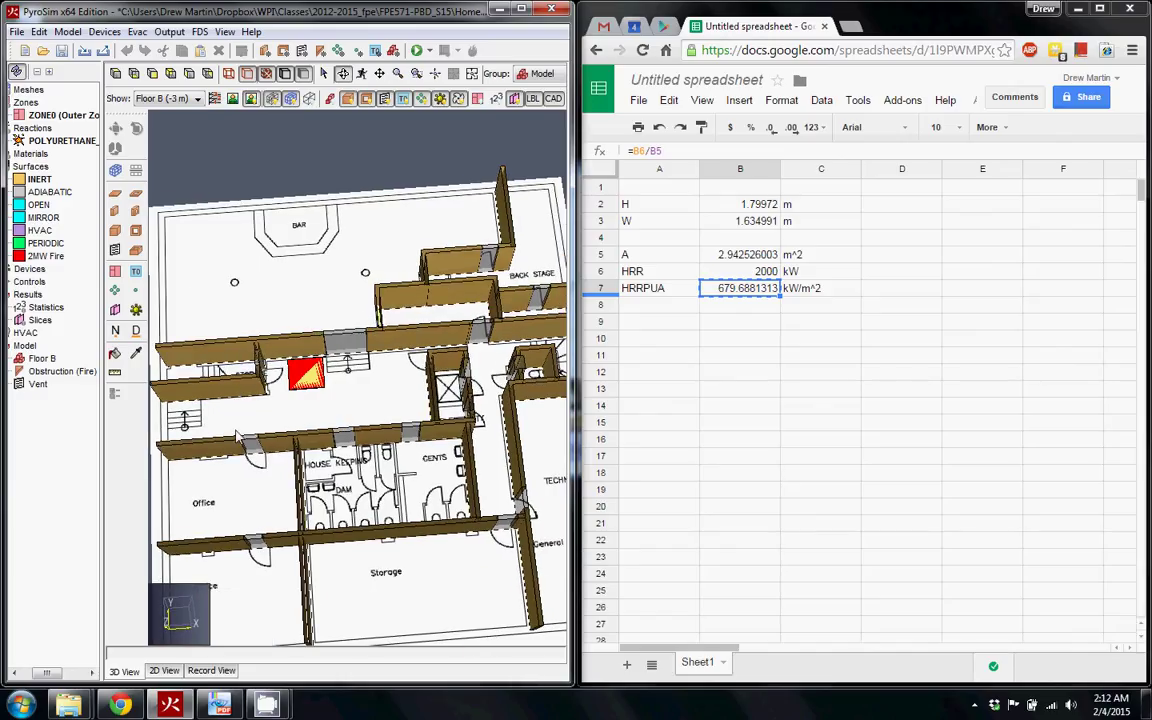
pyautogui.click(64, 52)
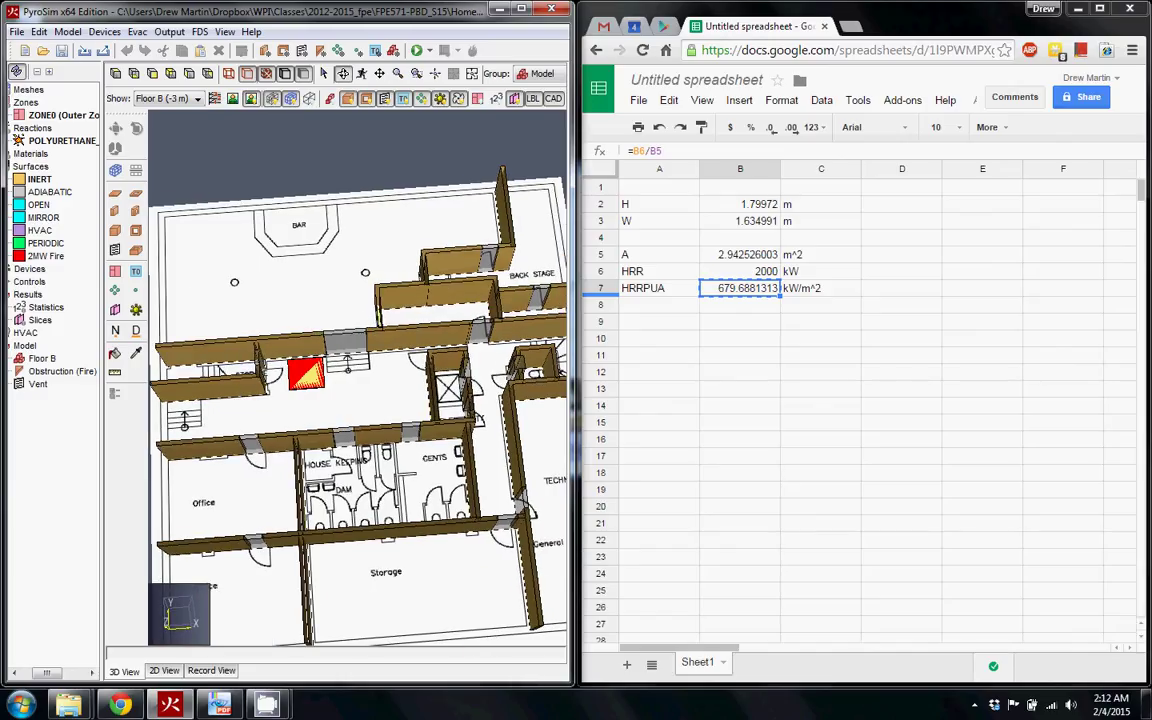